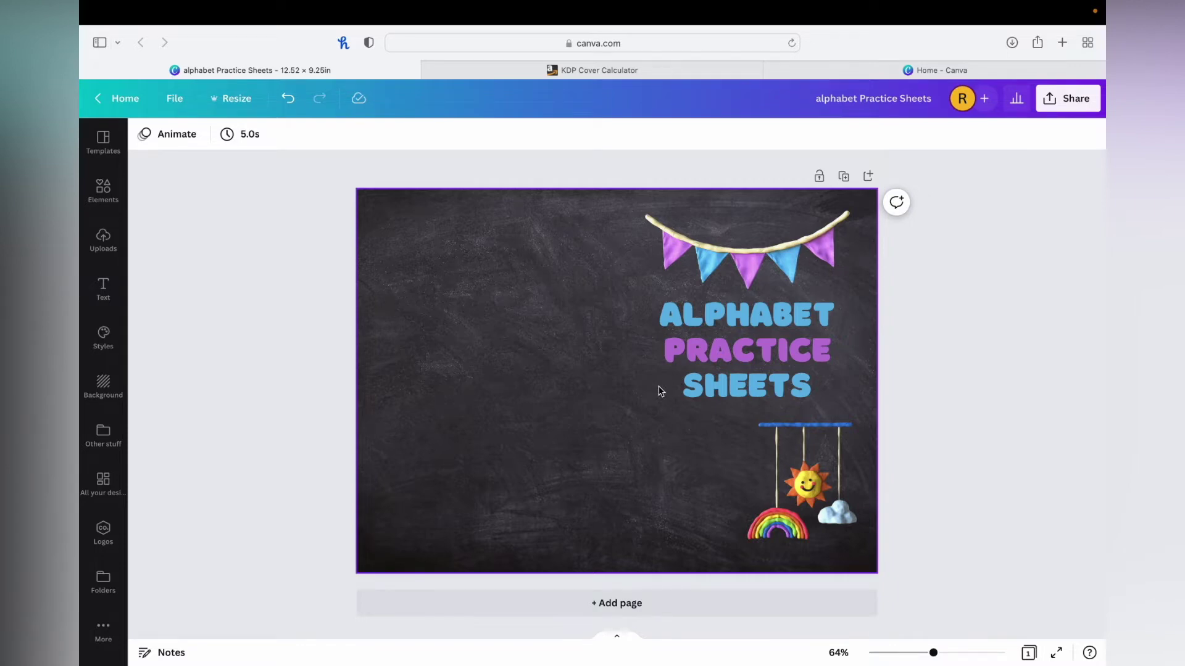
In the KDP Cover Calculator, set the binding type to Paperback.
left_click(604, 156)
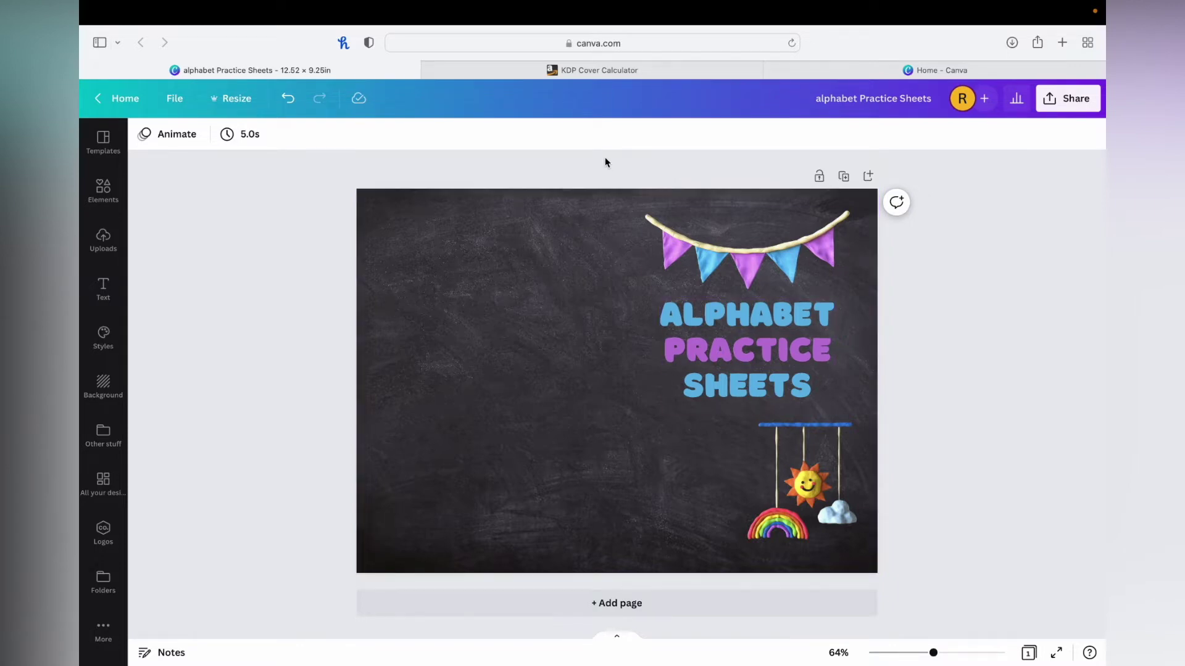
left_click(611, 73)
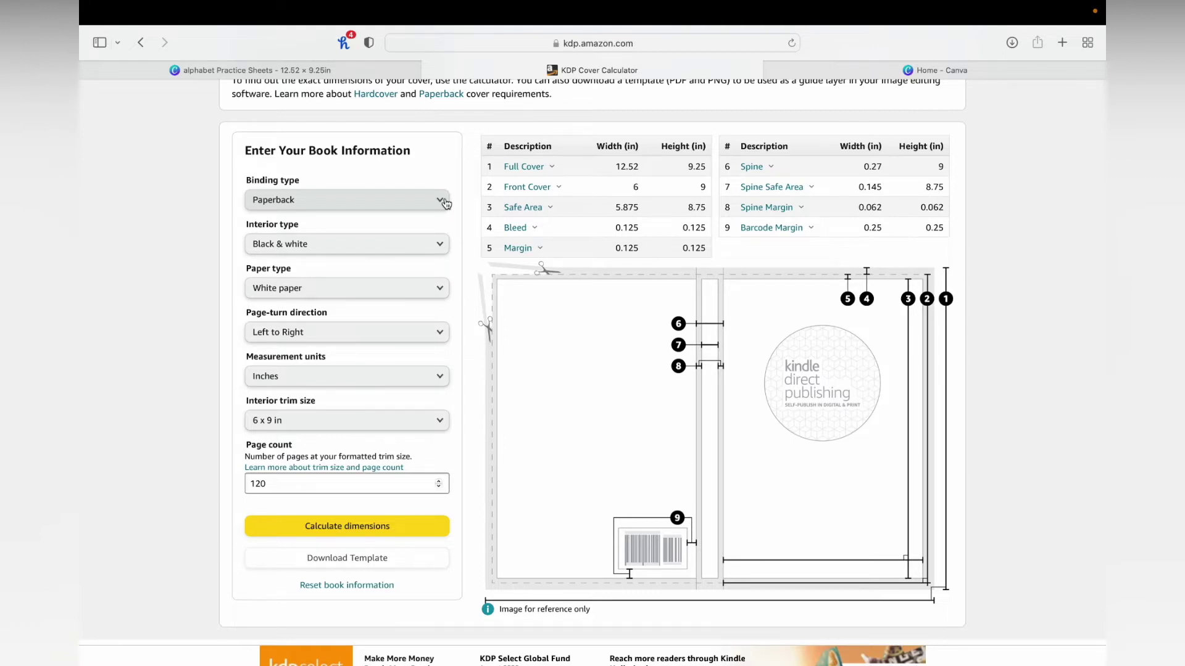
left_click(445, 203)
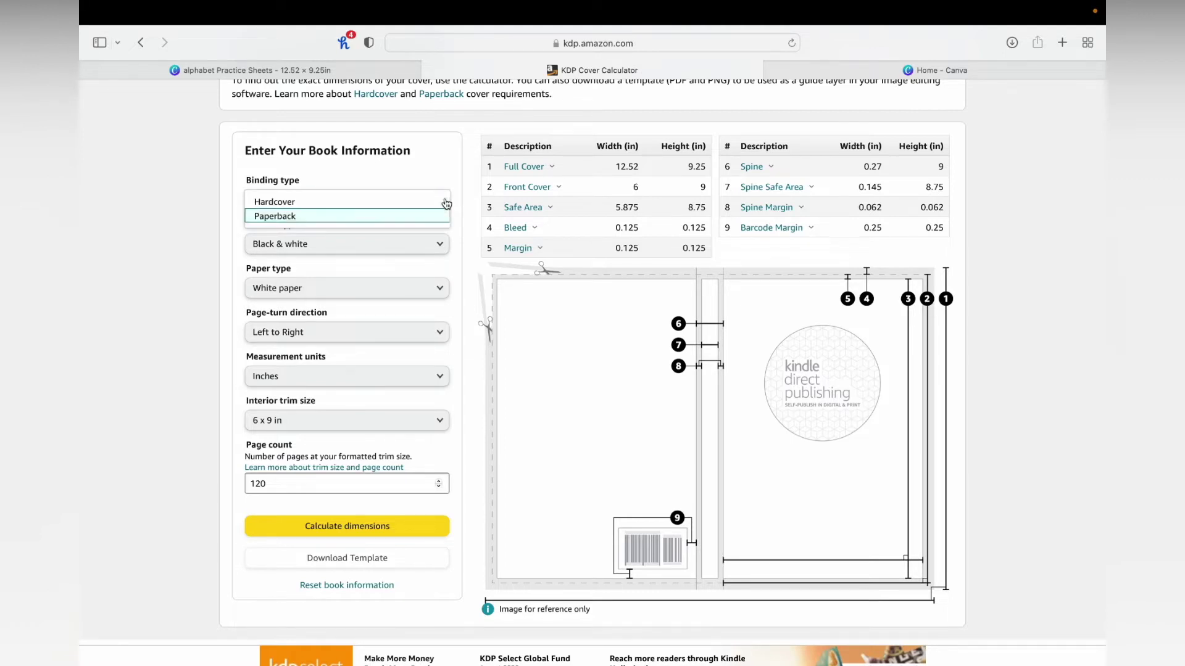
left_click(444, 203)
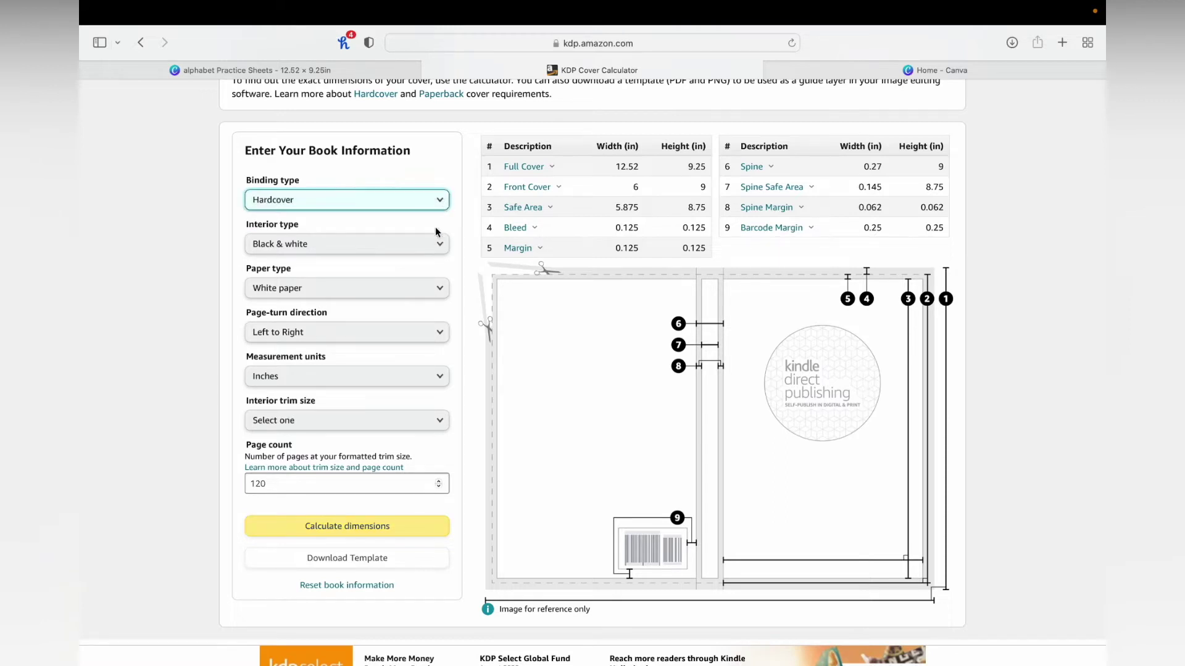
left_click(437, 203)
left_click(370, 217)
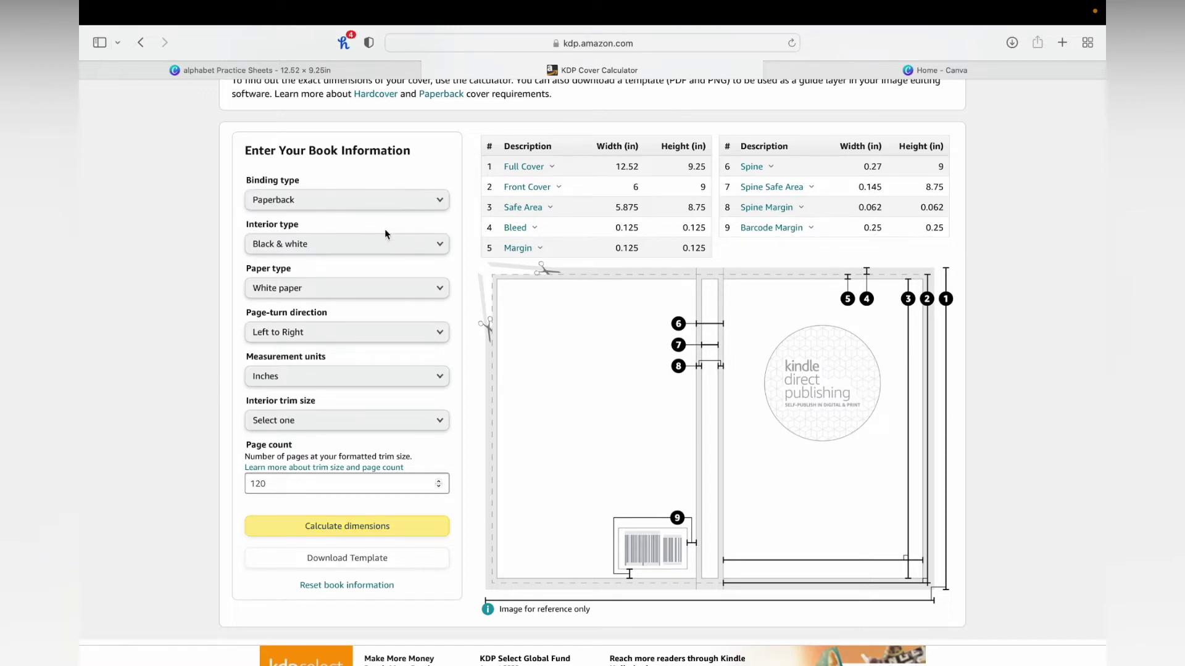
Keep Black & white interior, White paper, Left to Right page turn and Inches units.
left_click(441, 248)
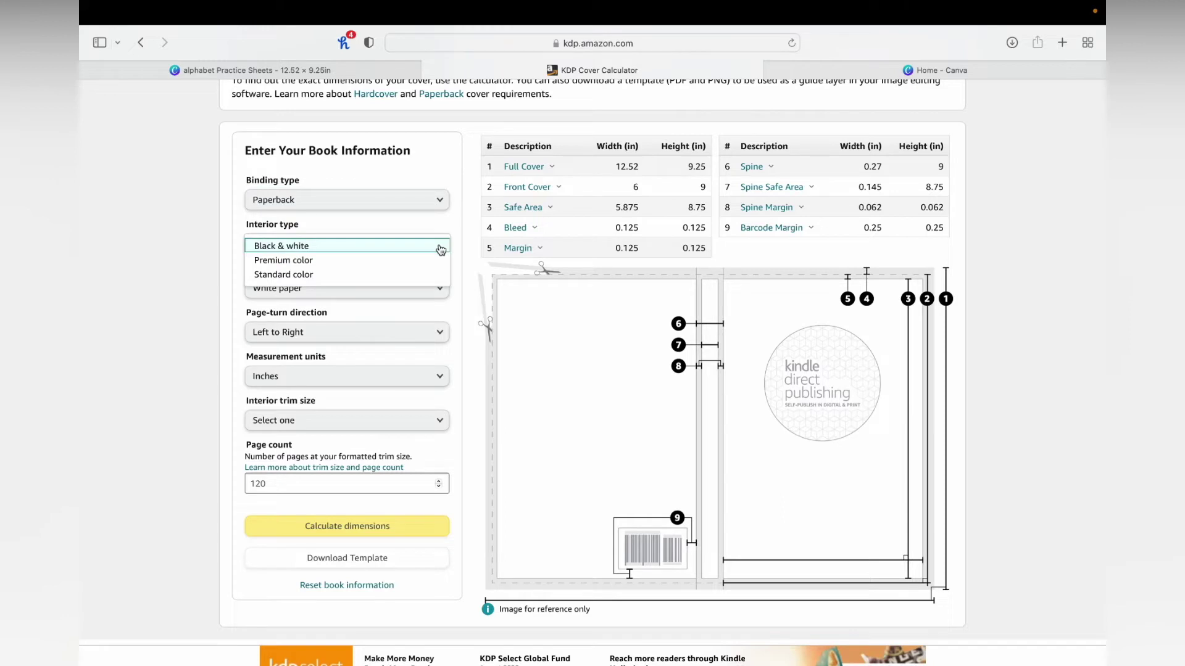
left_click(440, 249)
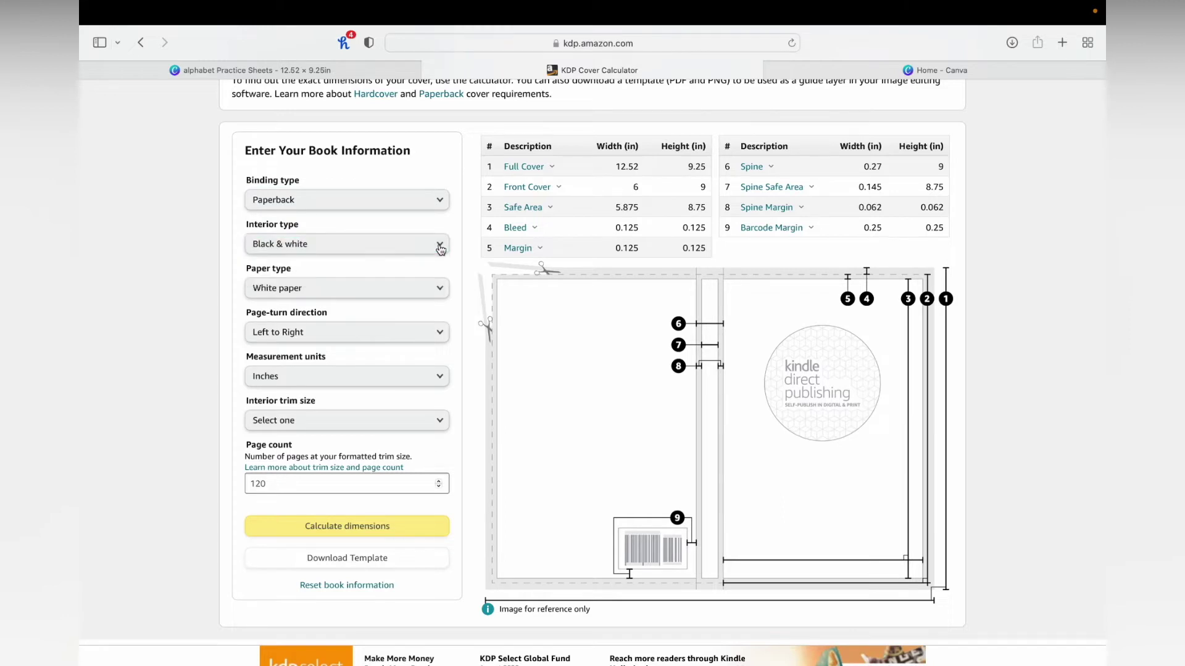
left_click(439, 292)
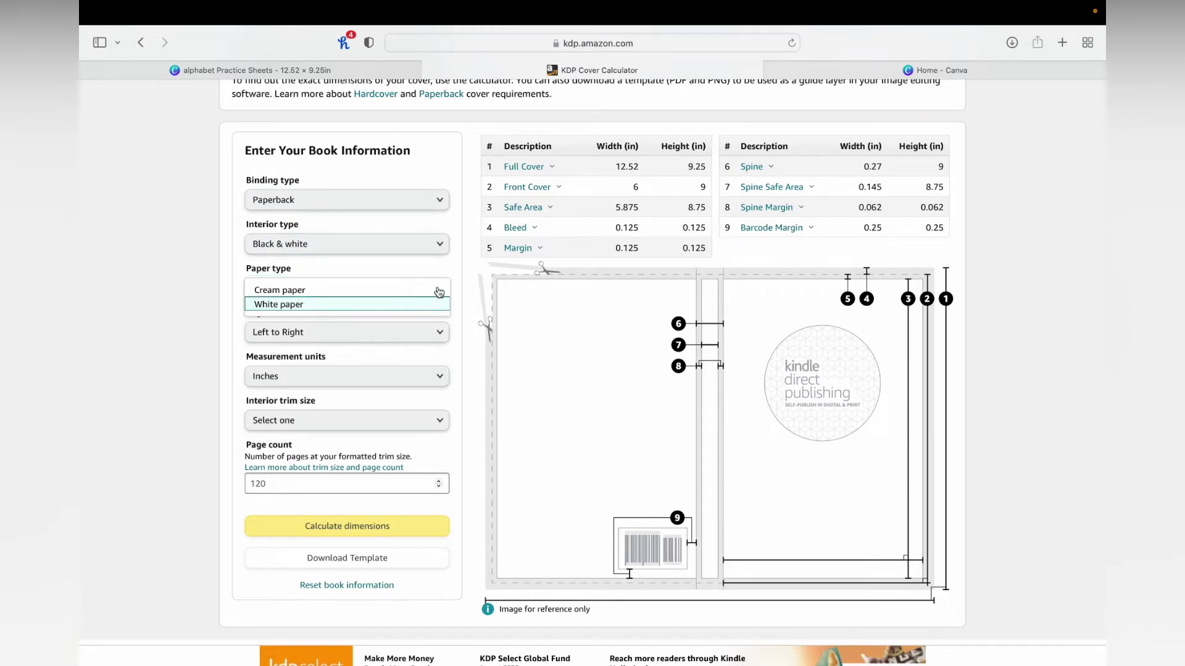
left_click(407, 303)
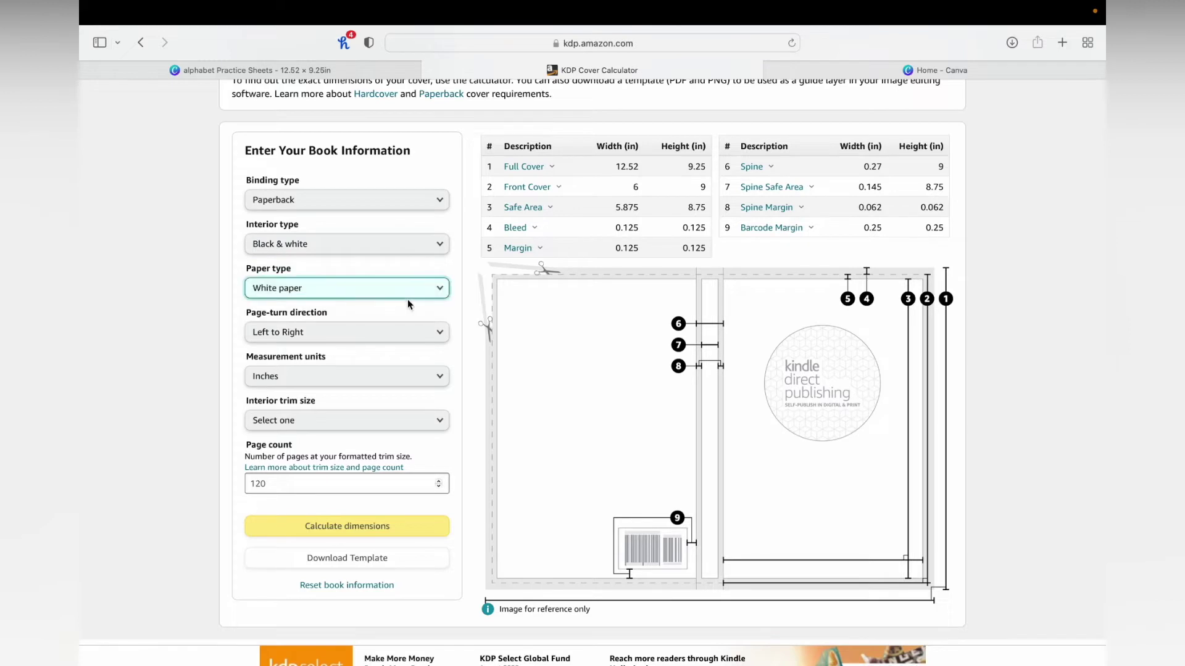
left_click(439, 336)
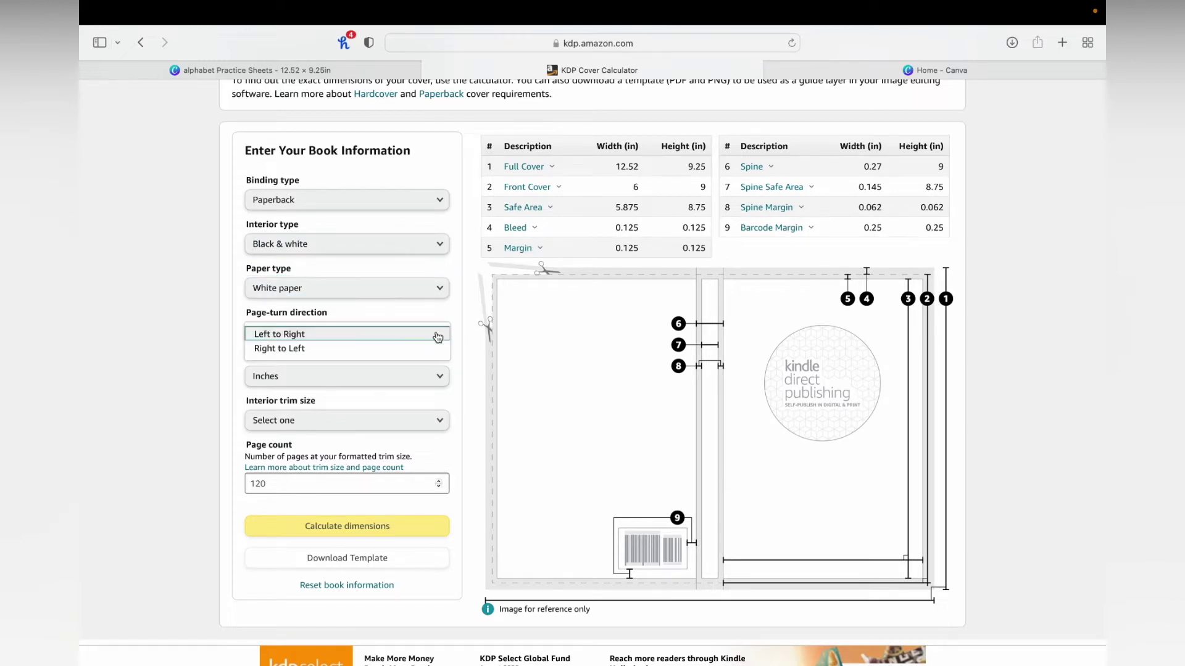
left_click(438, 335)
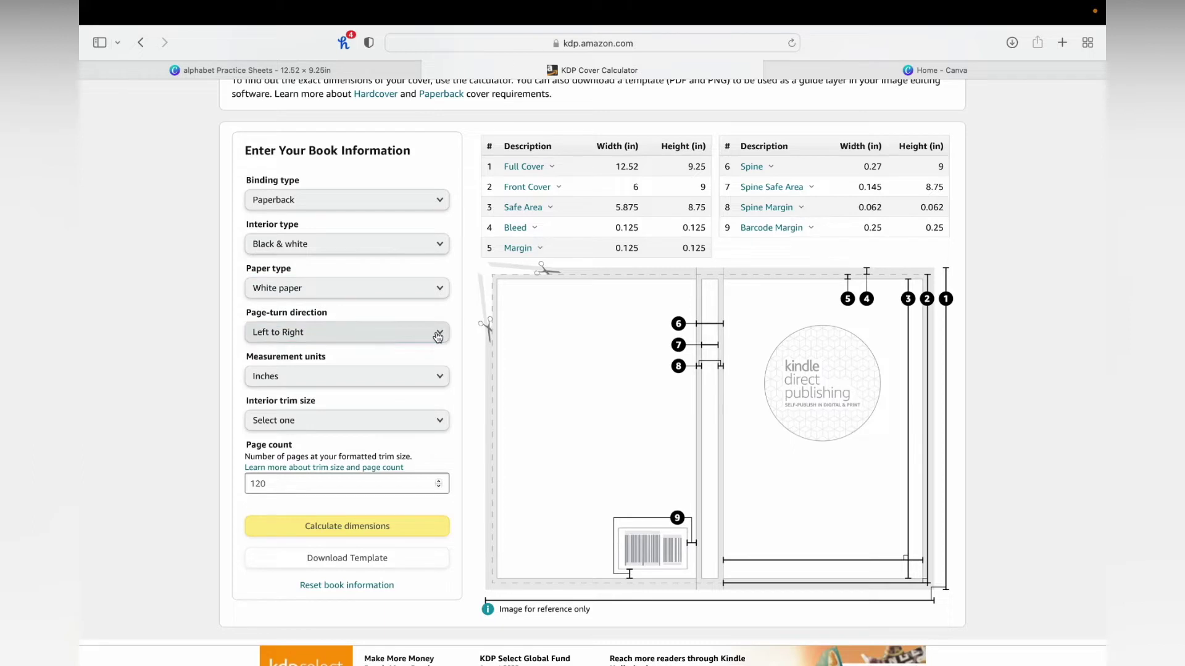
left_click(433, 380)
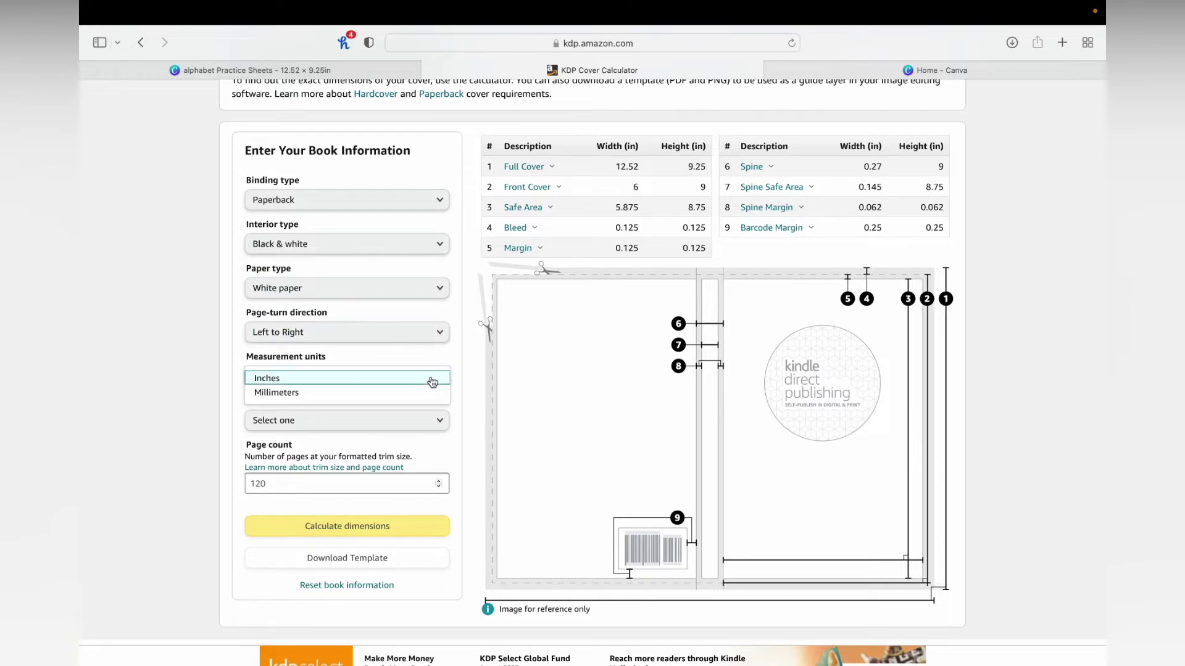
left_click(350, 381)
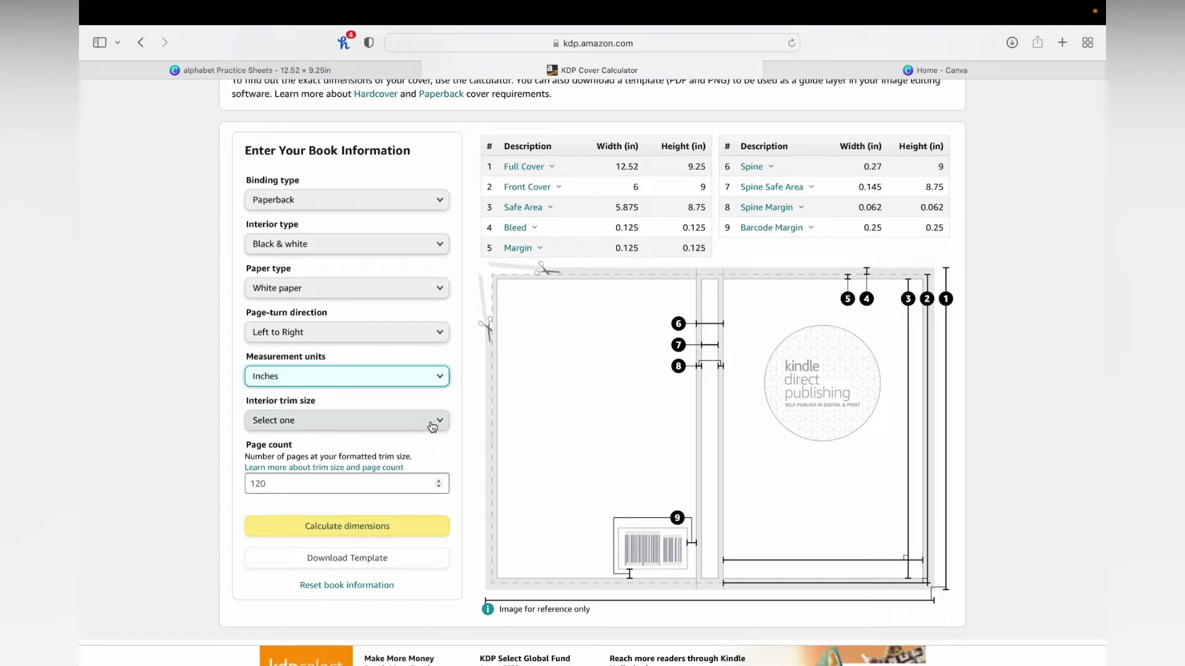
left_click(431, 424)
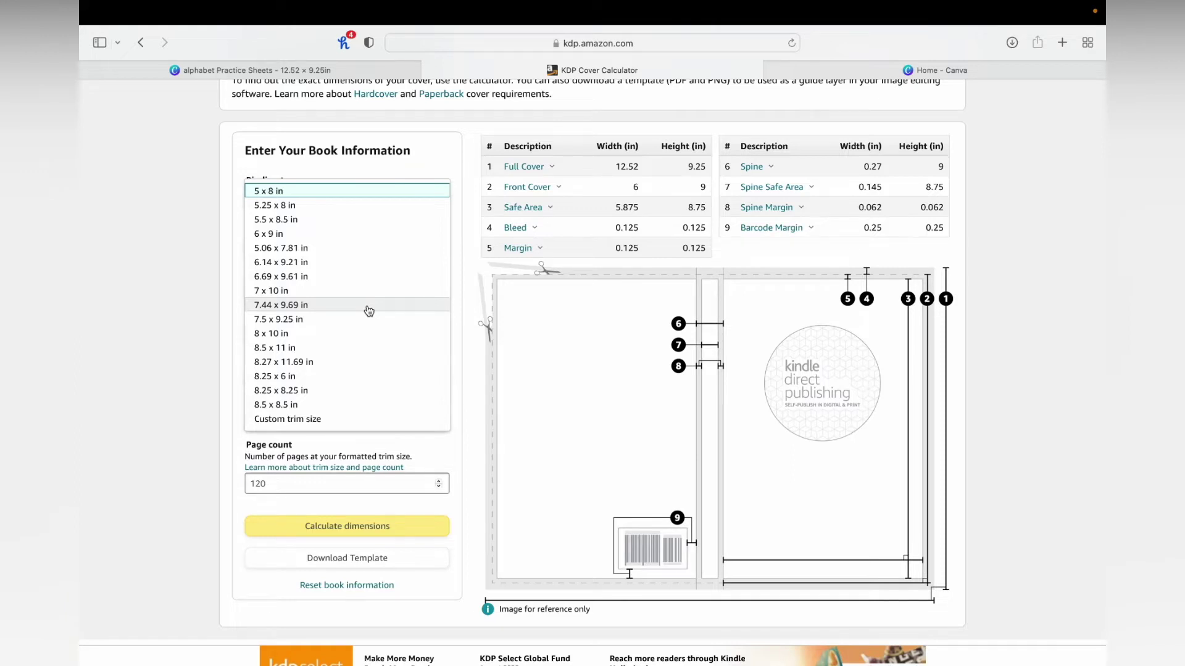
Choose 6 x 9 in trim size, calculate the cover dimensions and download the template.
left_click(338, 235)
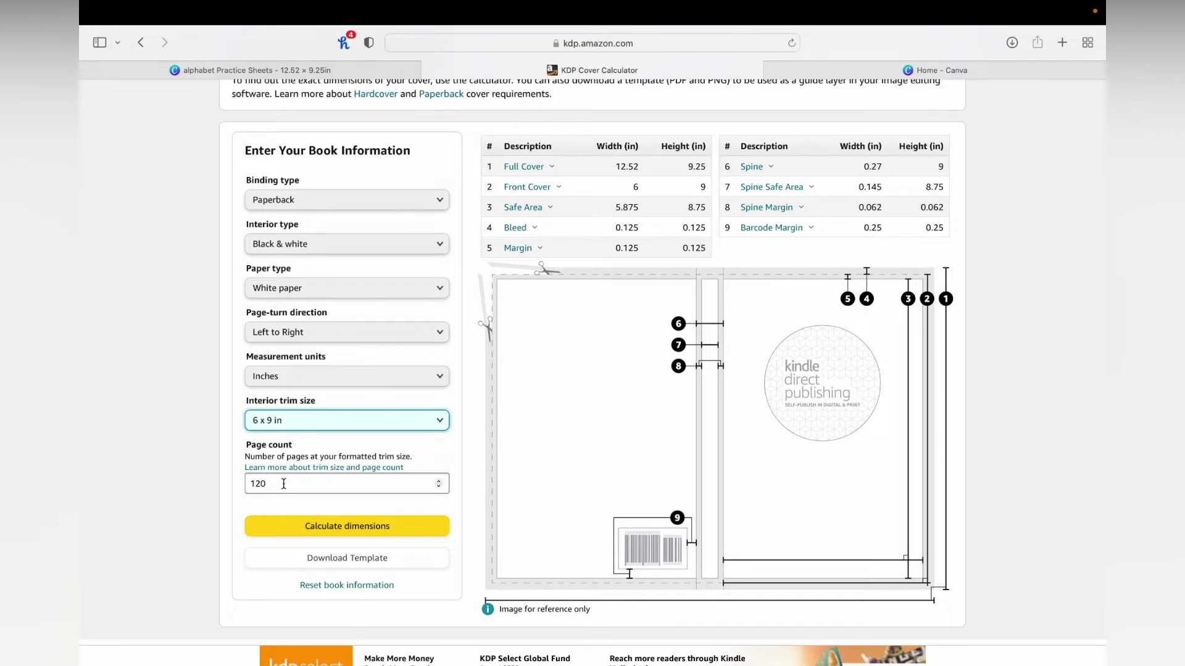
left_click(329, 533)
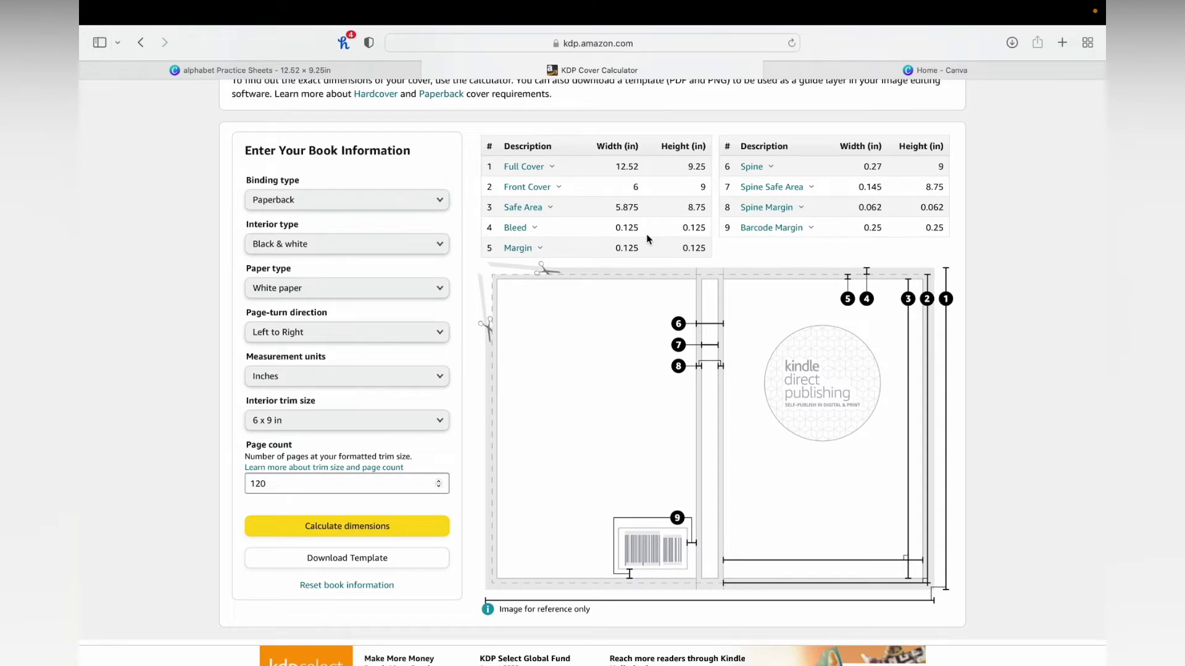
left_click(401, 564)
left_click(836, 73)
Start a custom-size Canva design at the calculator's 12.52 × 9.25 in full-cover size.
left_click(973, 109)
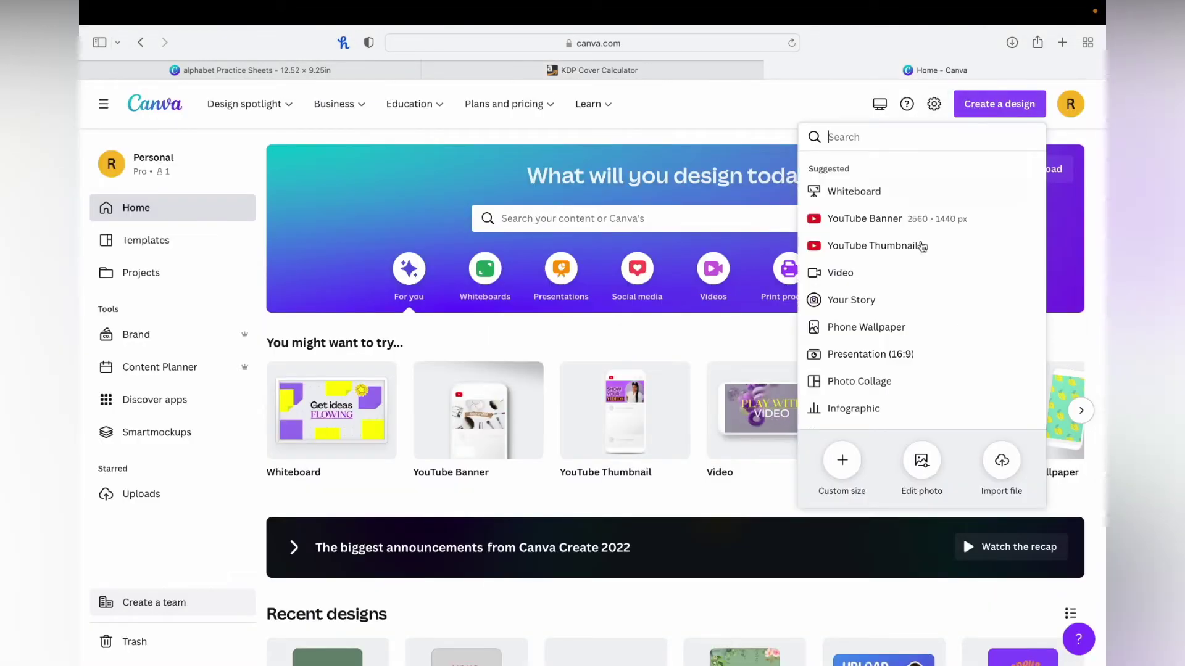
left_click(838, 461)
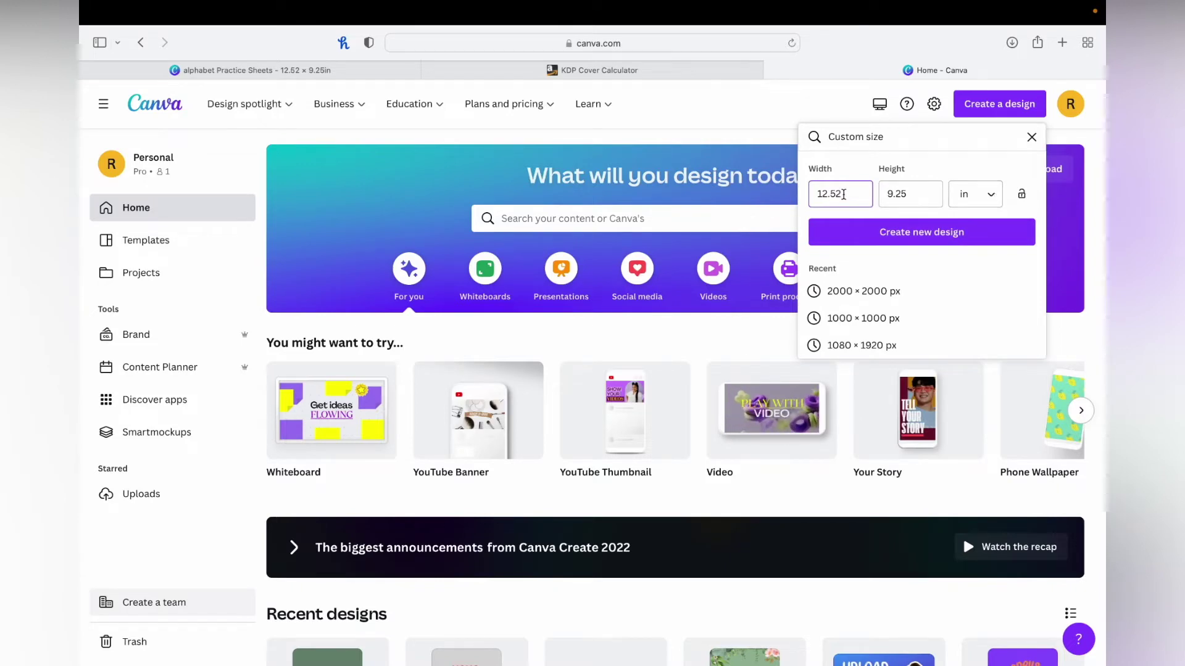
left_click(679, 72)
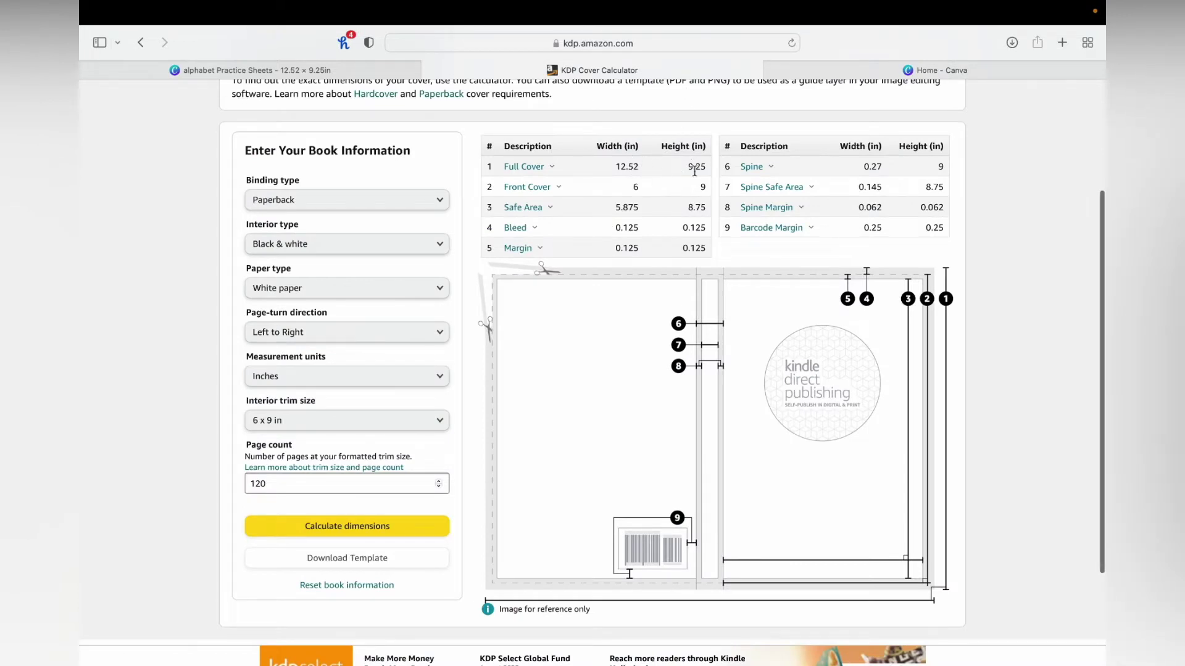
left_click(935, 69)
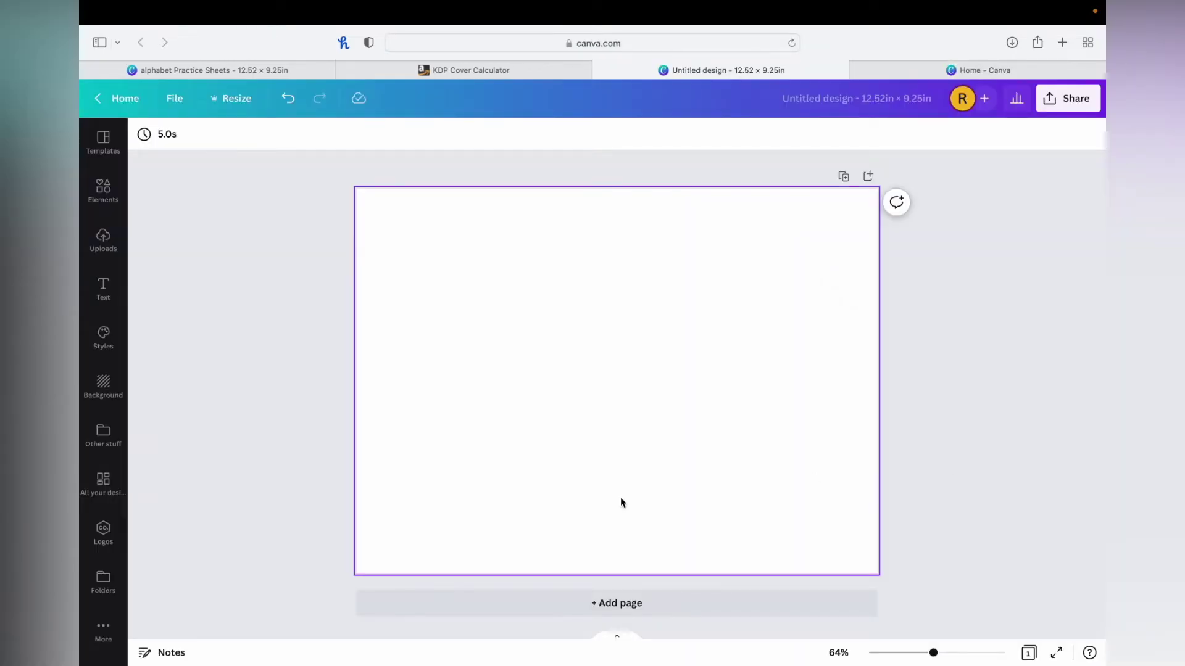
Upload the KDP template PNG and stretch it from the top-left corner to fill the page.
left_click(620, 502)
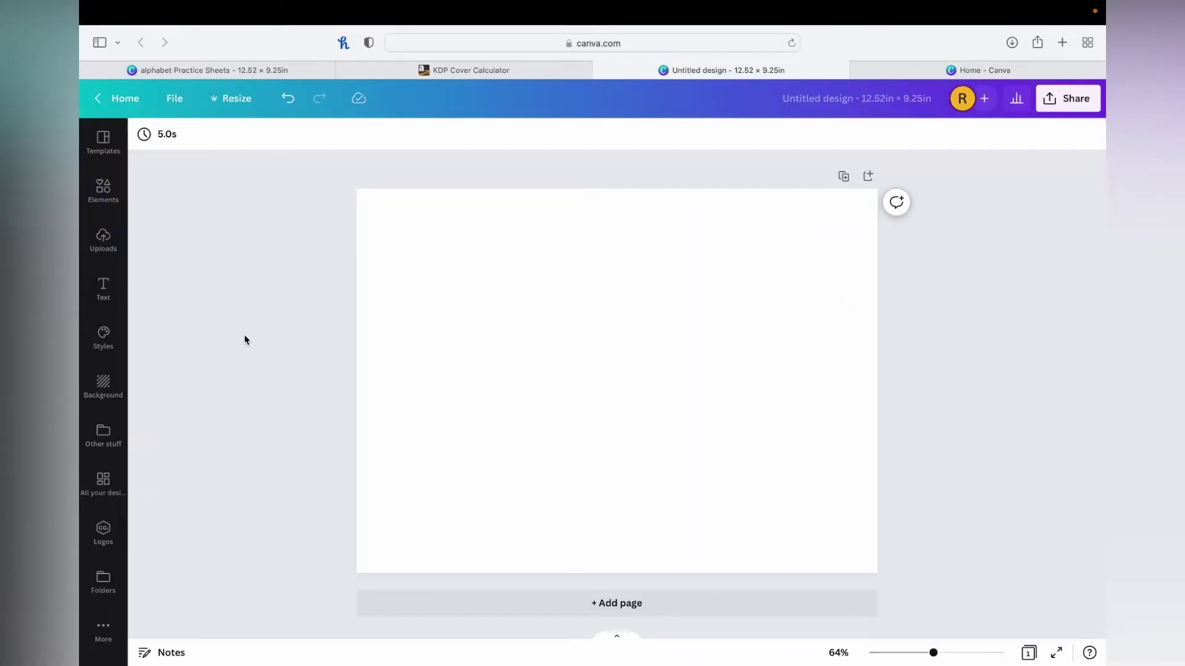
left_click(103, 241)
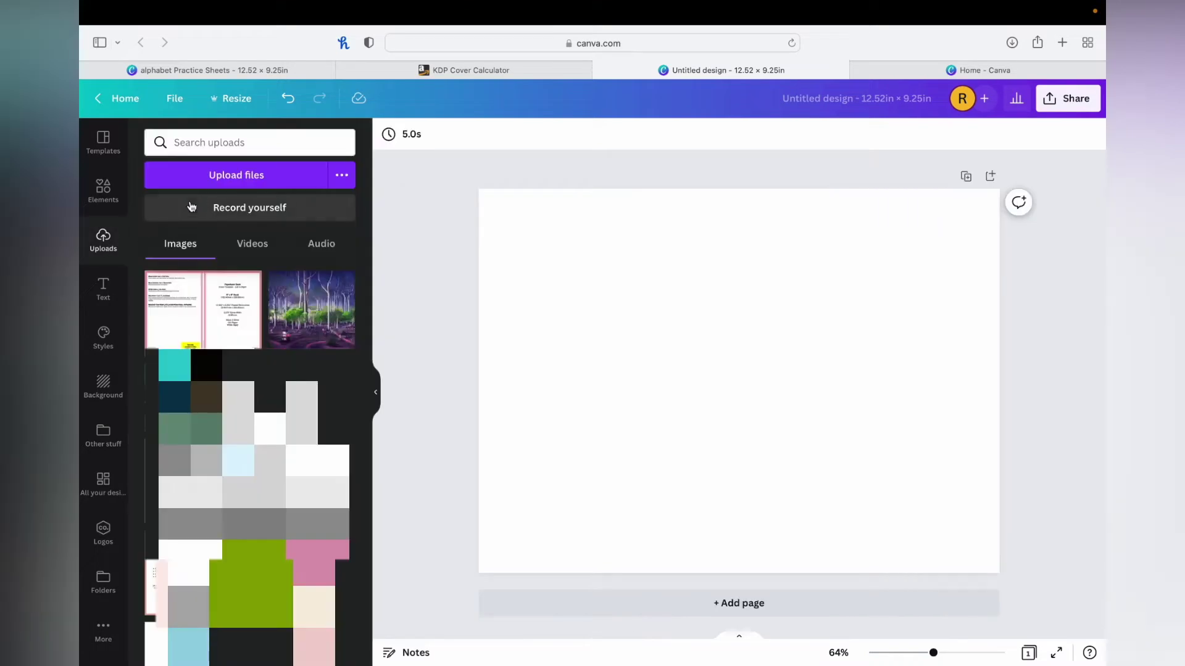
left_click(223, 181)
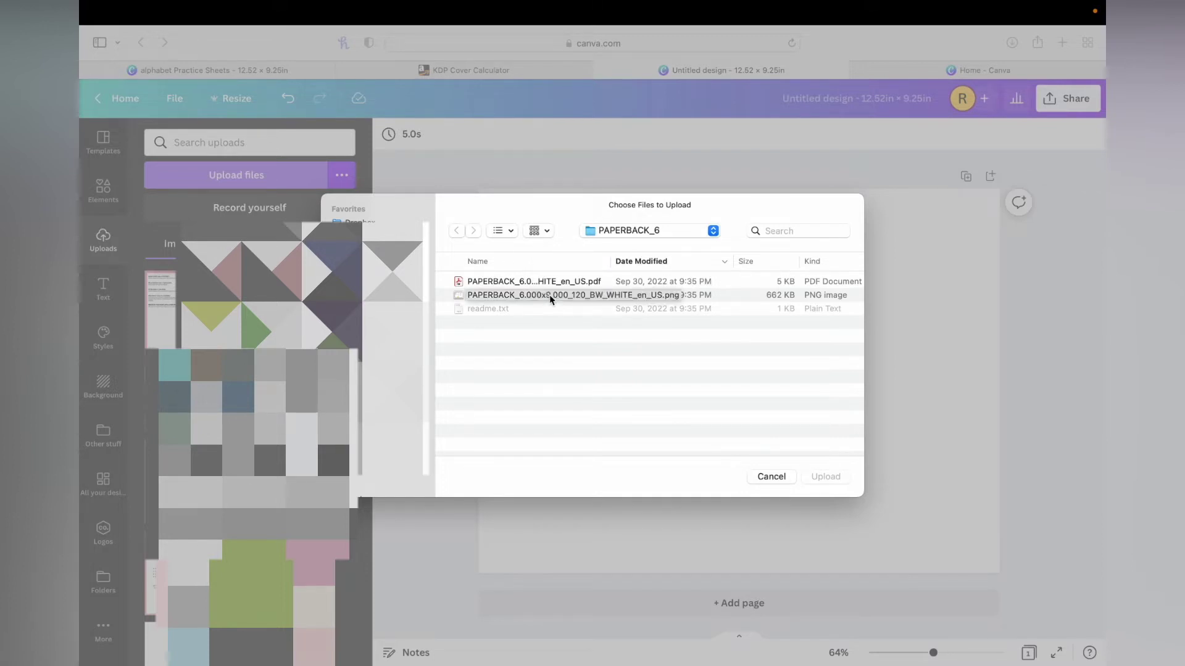
left_click(551, 298)
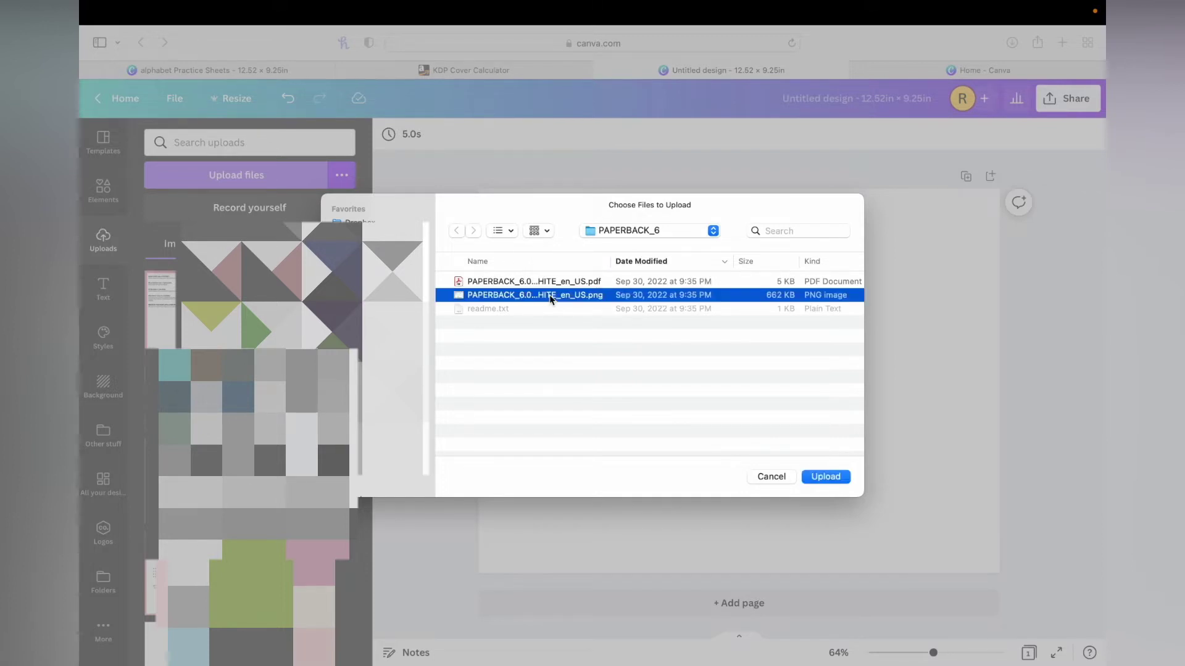
left_click(826, 476)
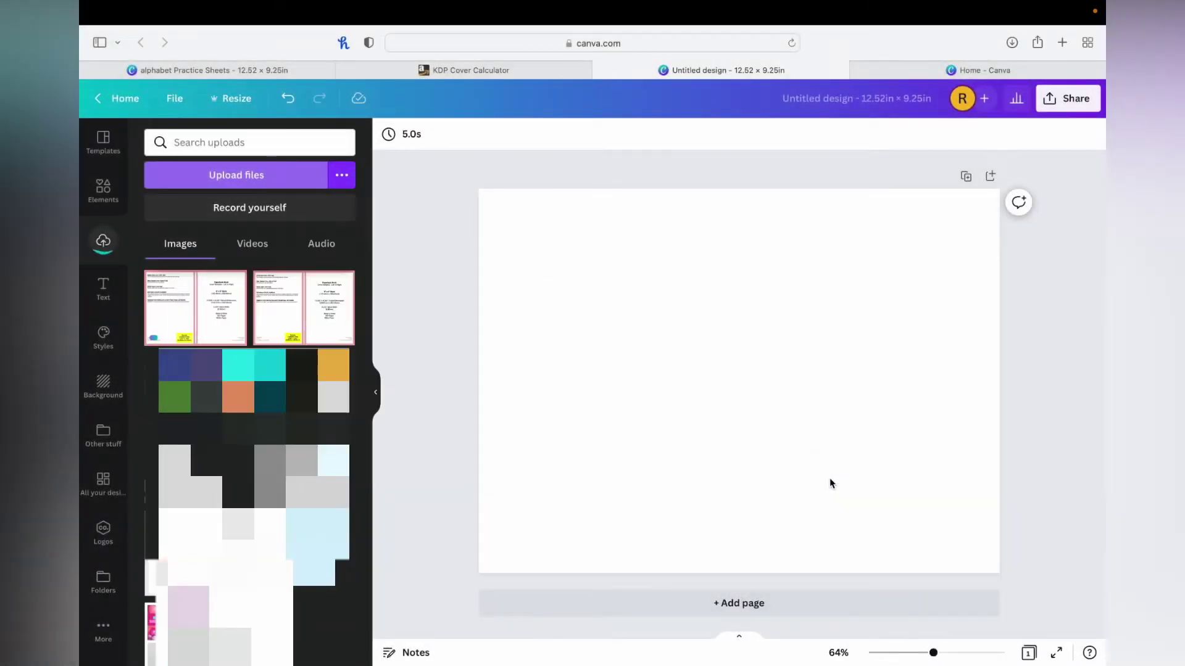
mouse_move(720, 446)
left_mouse_down()
mouse_move(683, 442)
mouse_move(653, 396)
left_mouse_up()
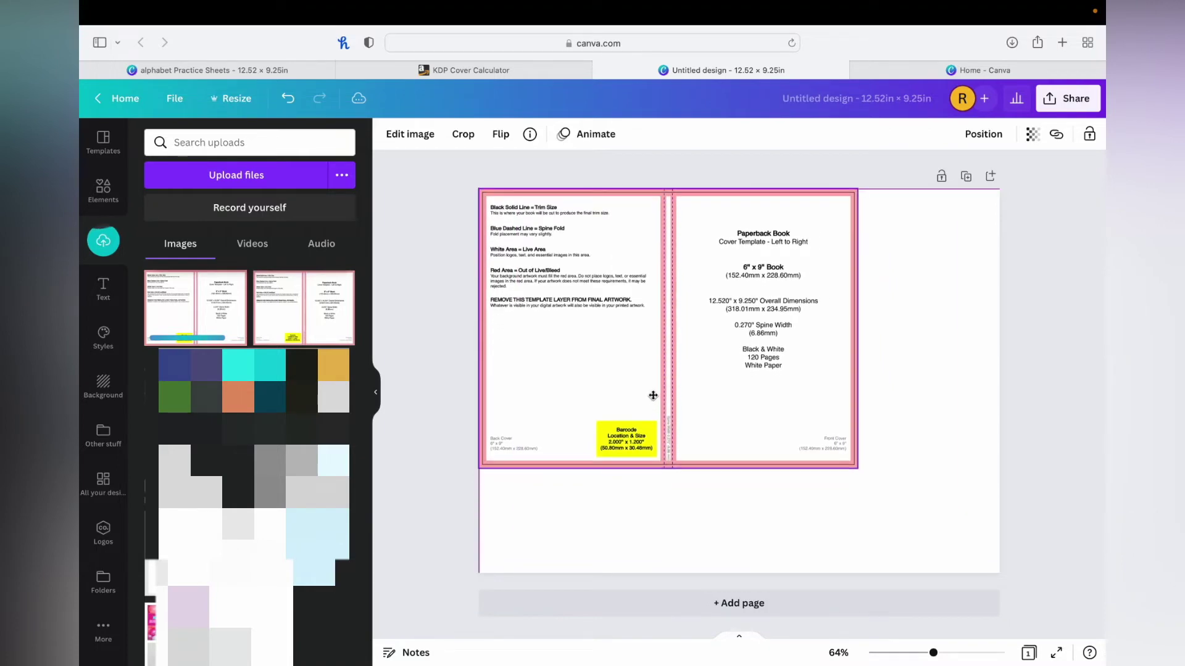
left_click_drag(857, 467, 1000, 571)
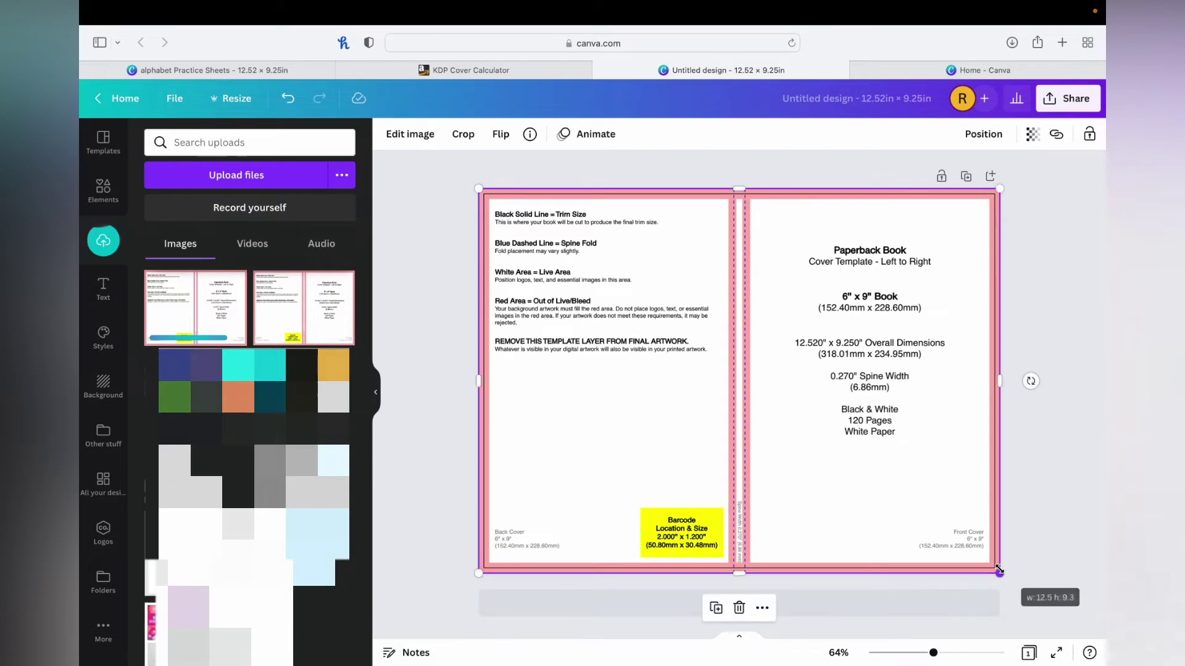
left_click(174, 98)
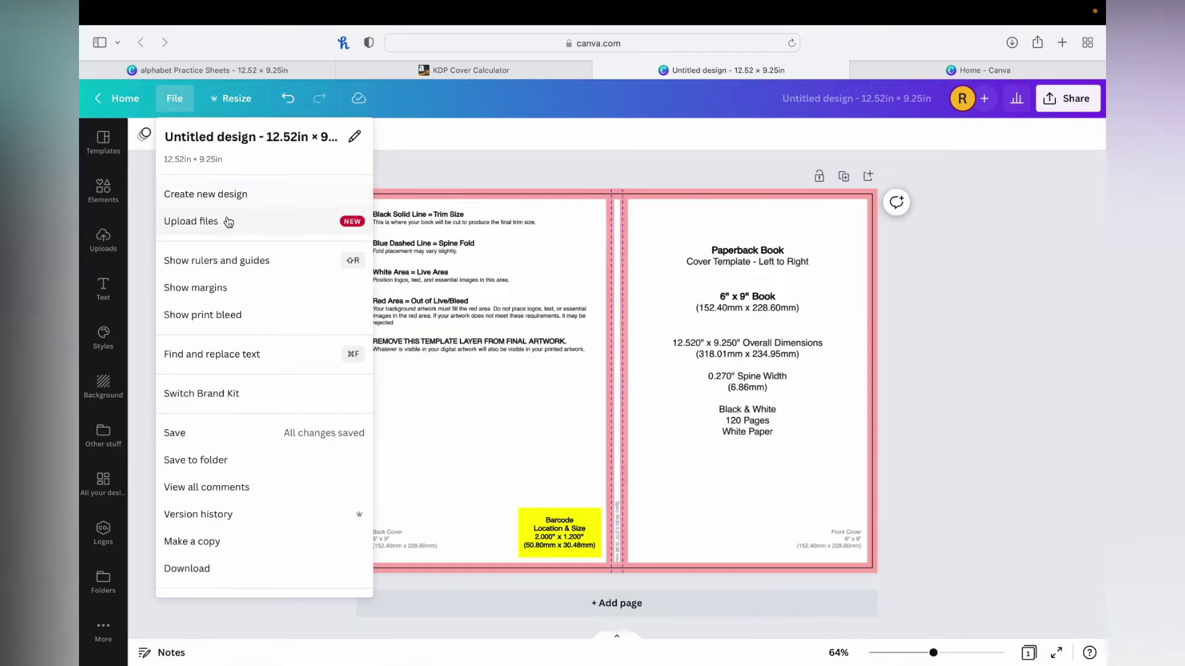
Turn on rulers and place guides on the template's trim edges and spine folds.
left_click(224, 266)
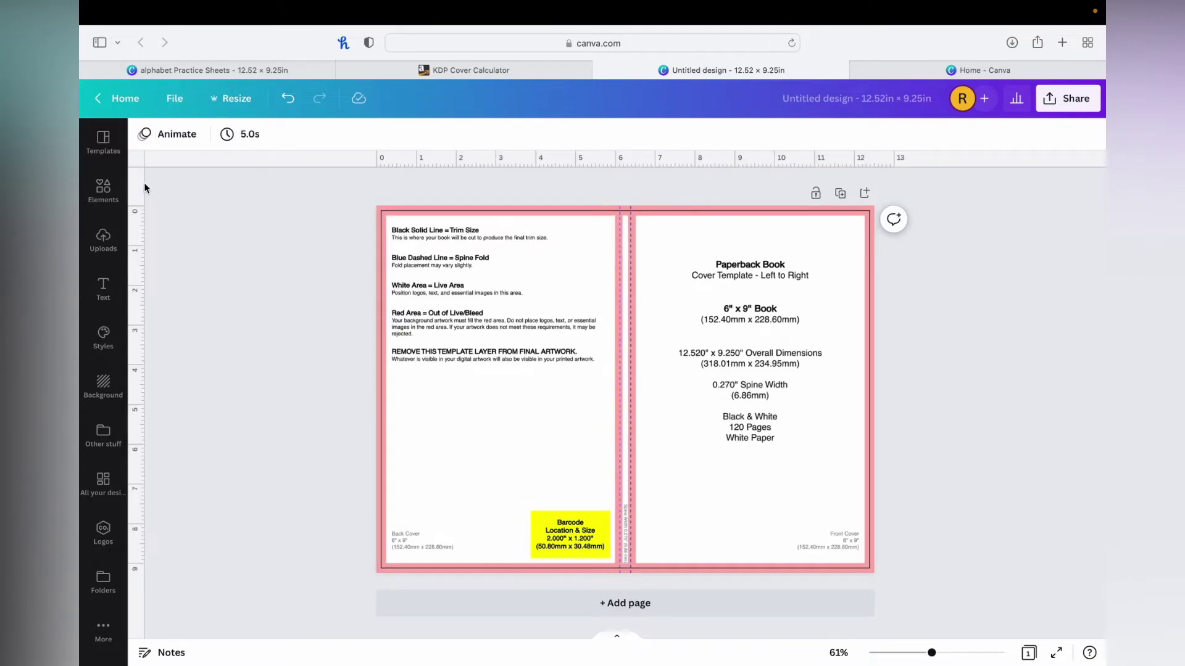
left_click_drag(145, 189, 386, 215)
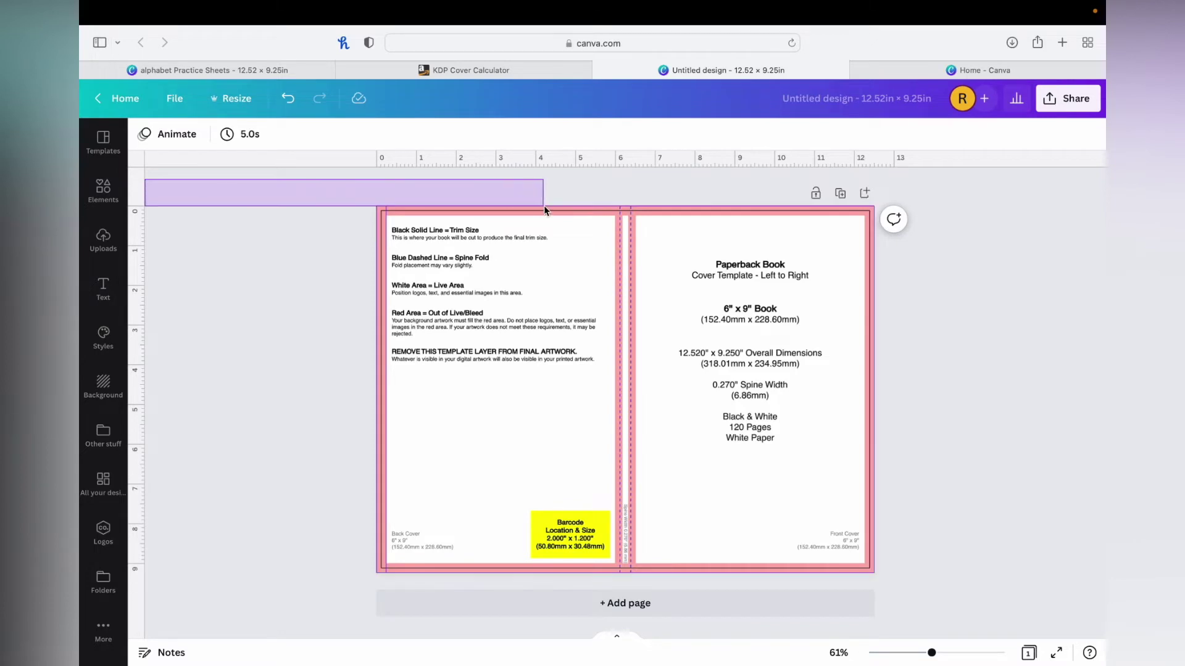
left_click_drag(139, 191, 567, 240)
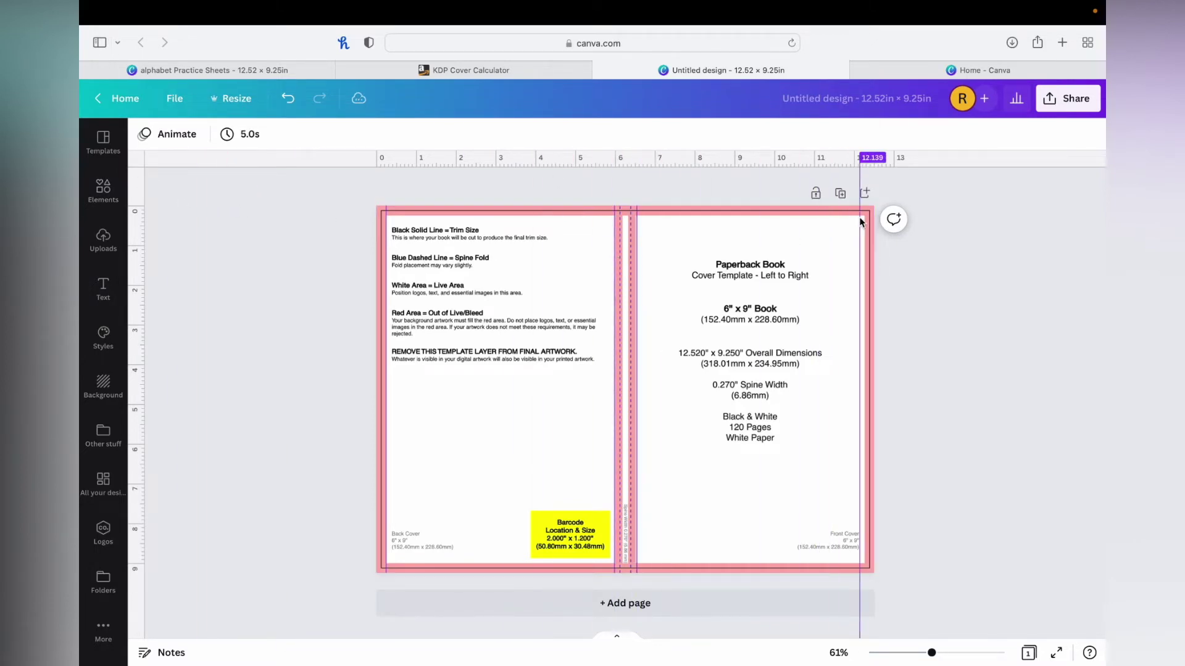
left_click_drag(179, 164, 231, 564)
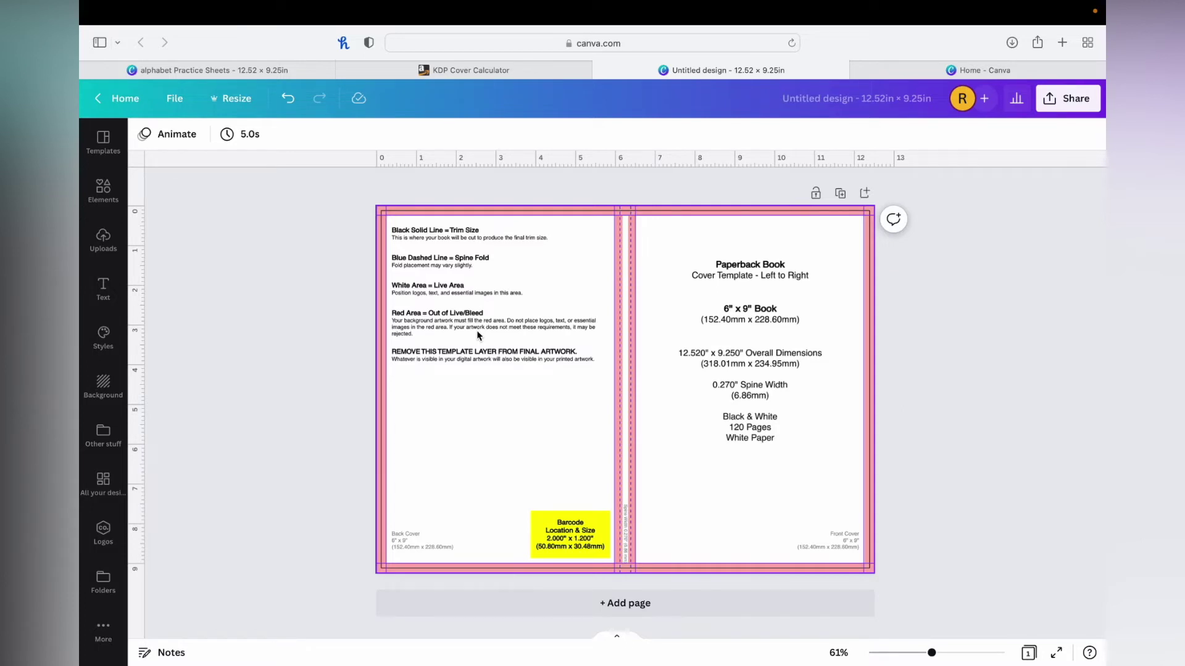
Add a square and size it into a barcode placeholder on the lower back cover.
left_click(103, 190)
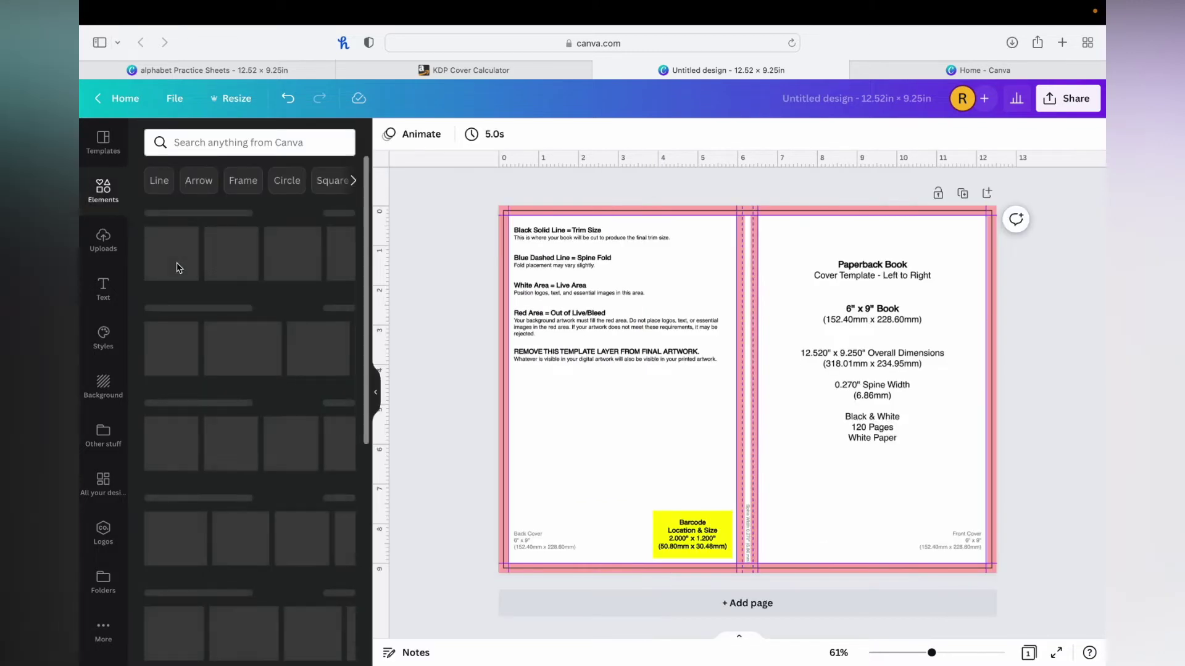
left_click(171, 251)
left_click_drag(748, 374, 704, 512)
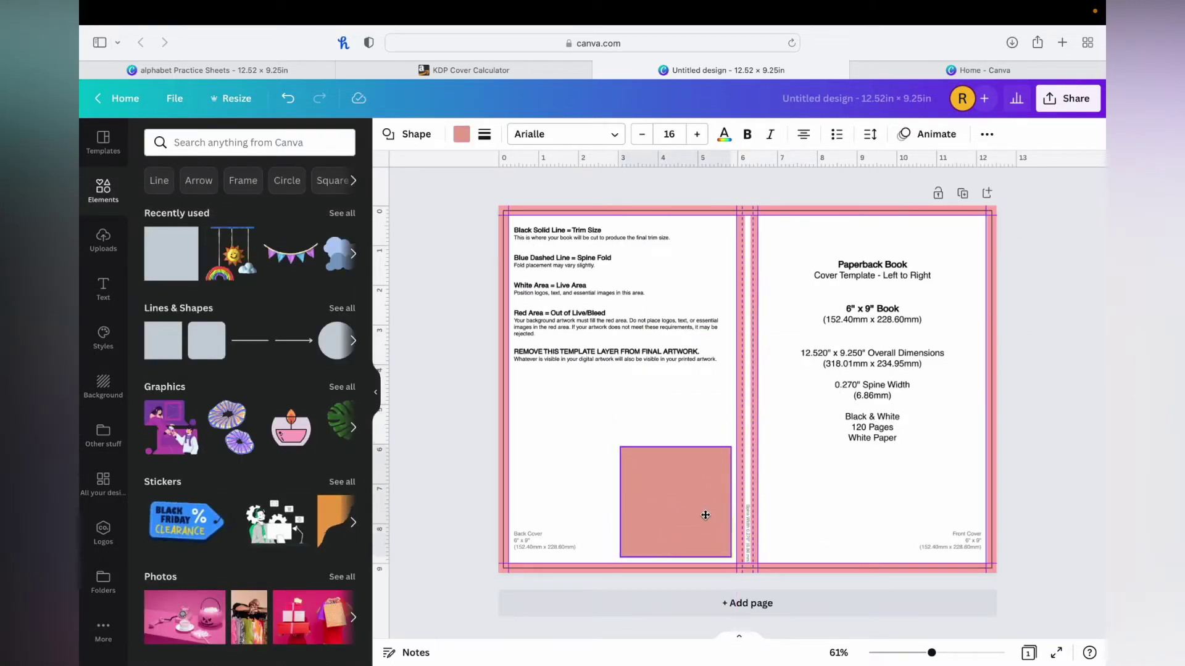
left_click_drag(676, 448, 685, 515)
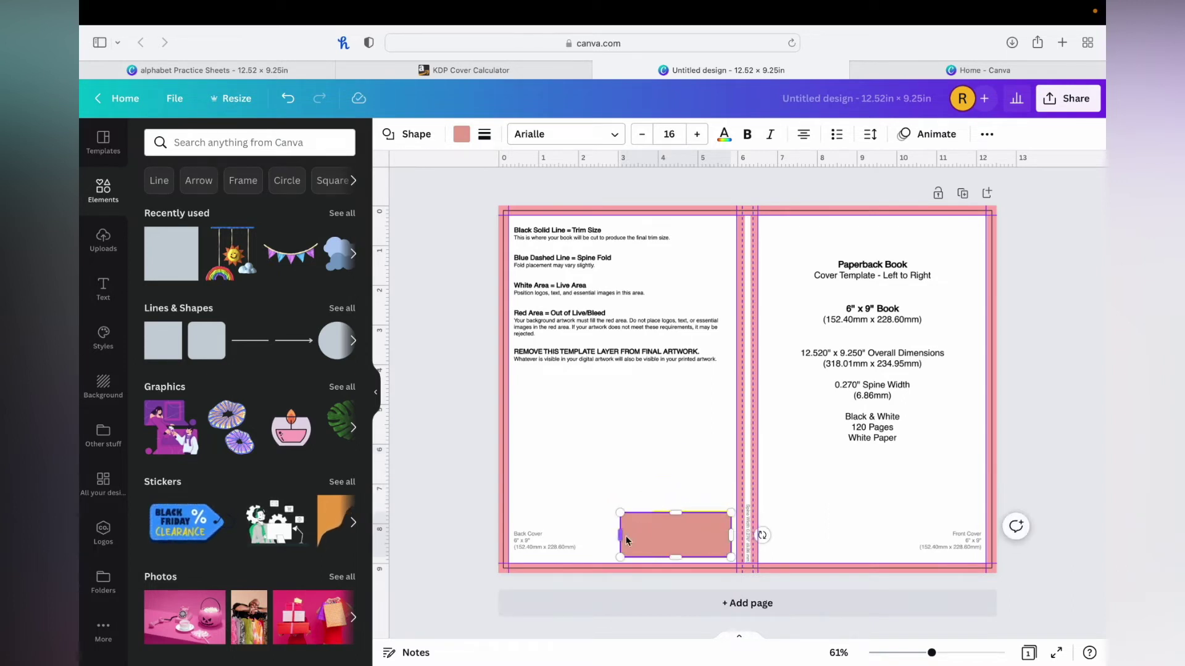
left_click_drag(622, 540, 654, 539)
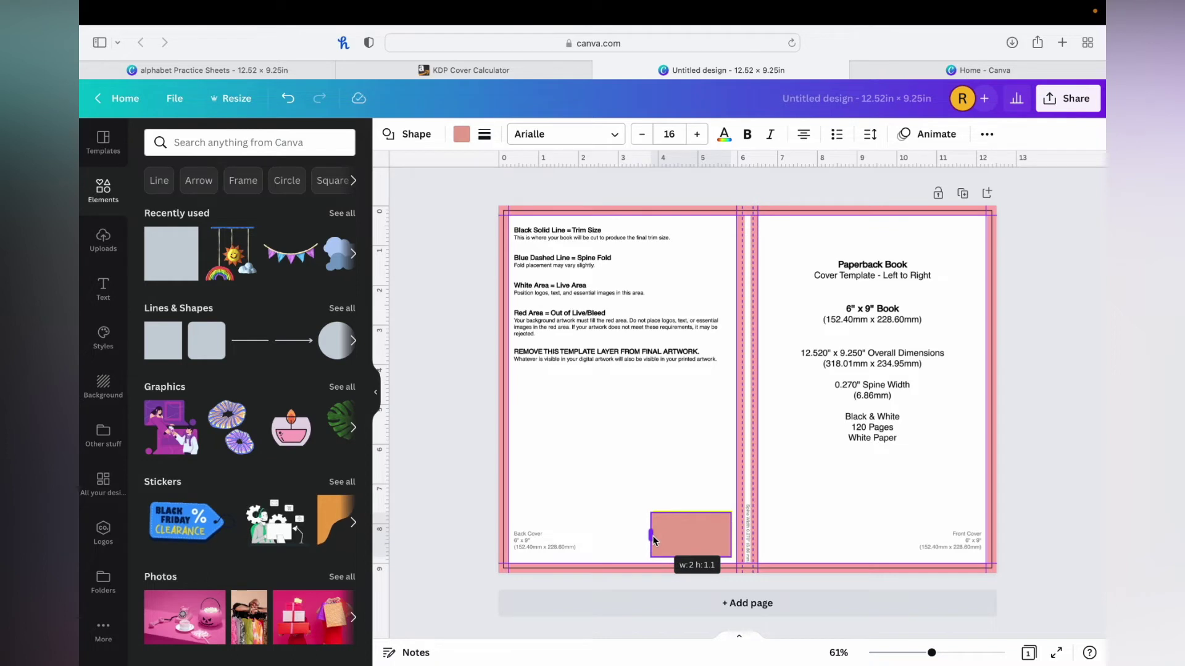
left_click_drag(655, 539, 652, 539)
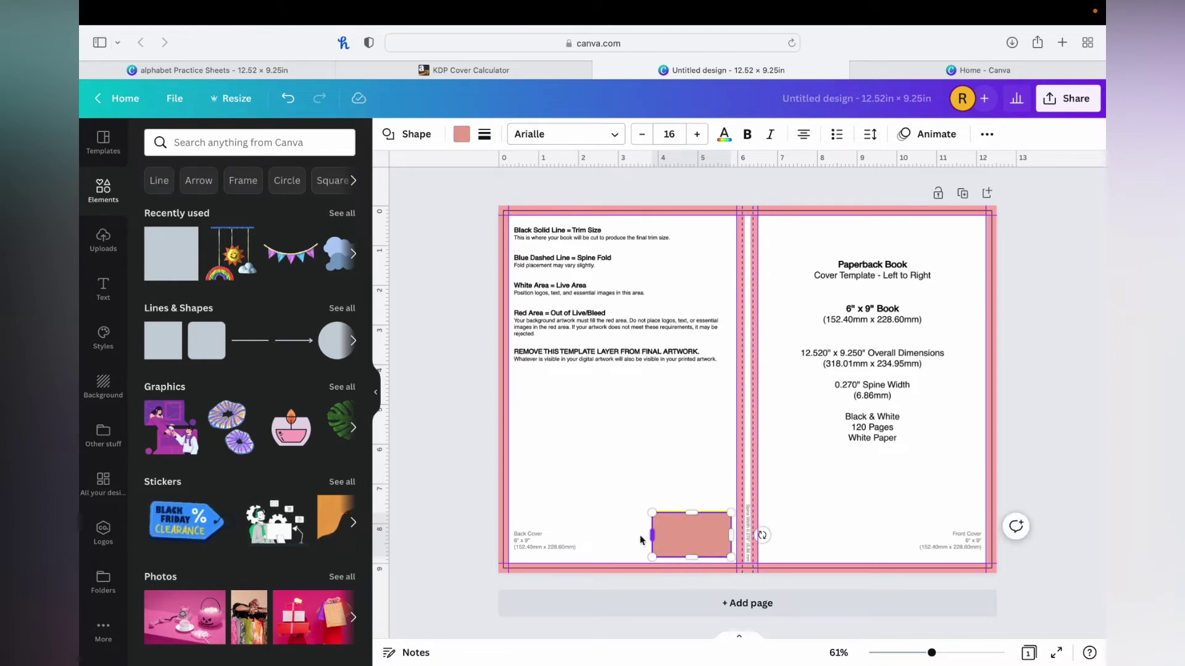
Add a second square as a thin band across the front cover top.
left_click(170, 253)
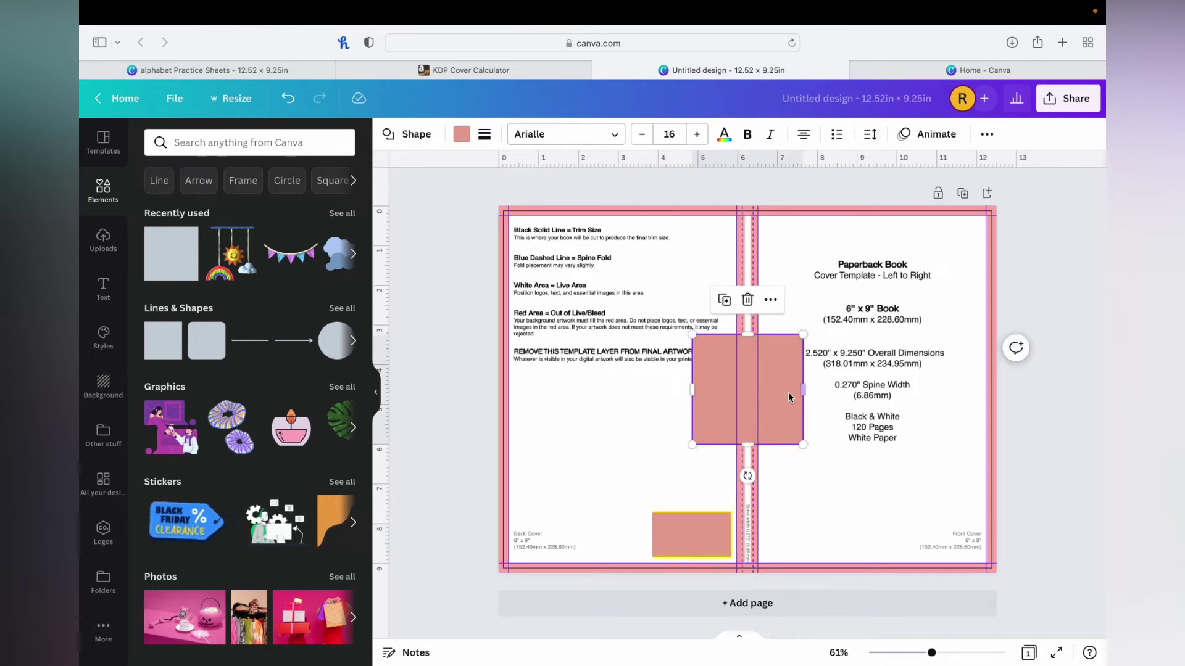
mouse_move(790, 397)
left_mouse_down()
mouse_move(854, 277)
mouse_move(988, 271)
left_mouse_up()
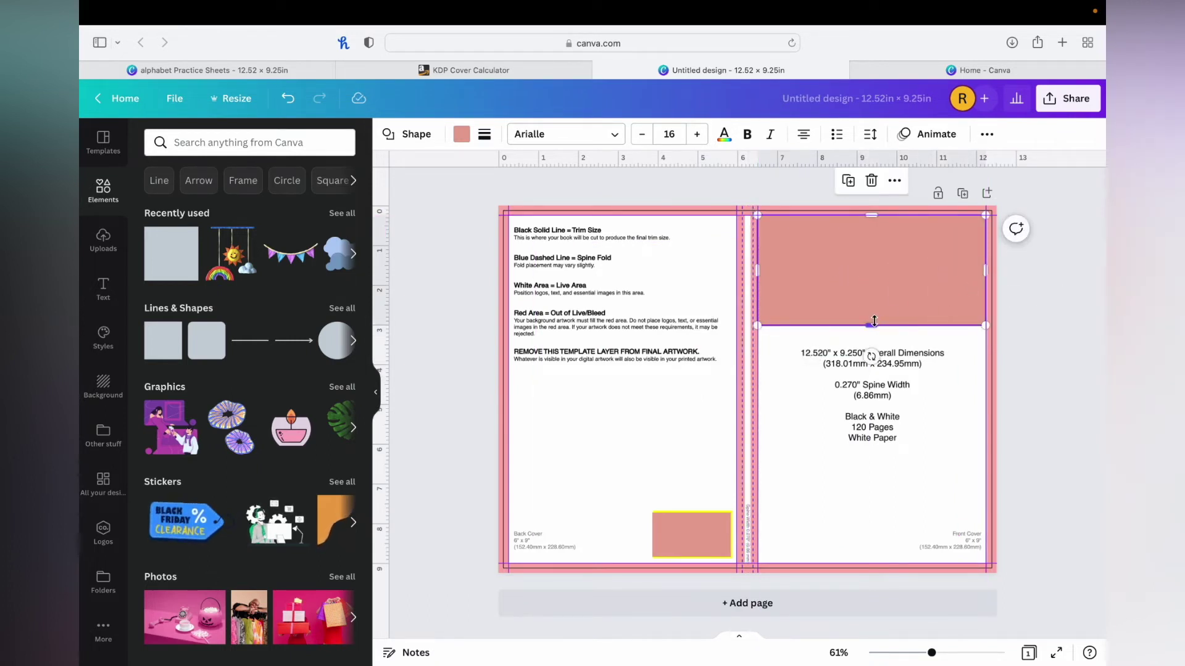
left_click_drag(870, 325, 875, 263)
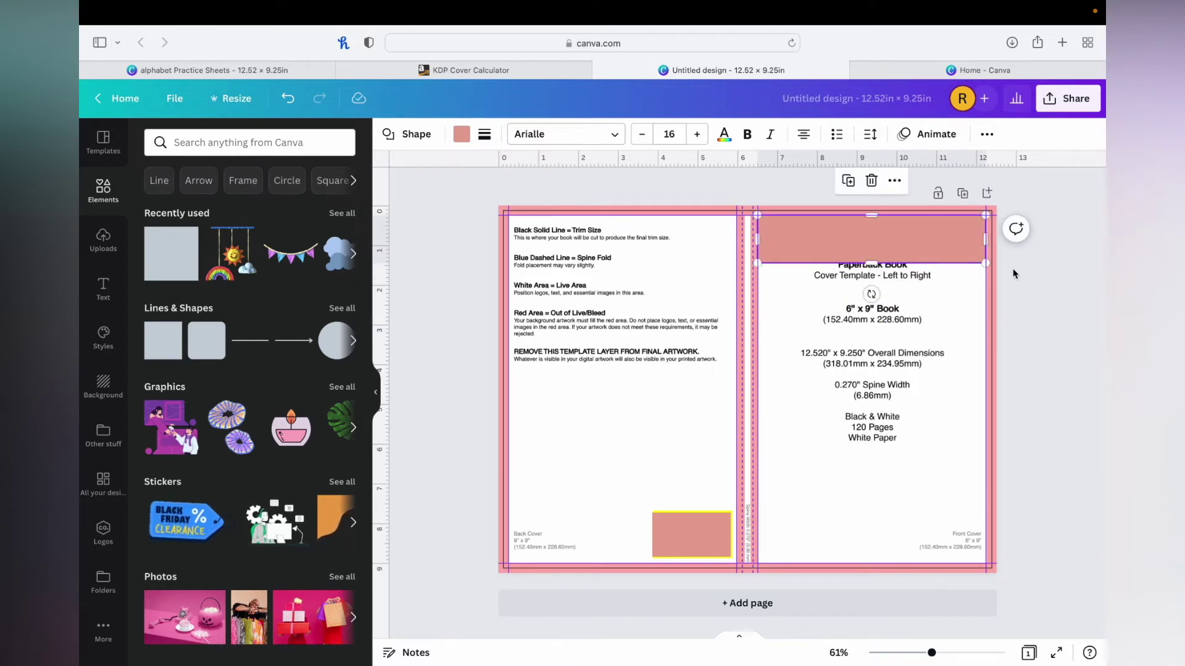
Delete the KDP template image from the page.
left_click(1030, 279)
left_click_drag(605, 318, 603, 417)
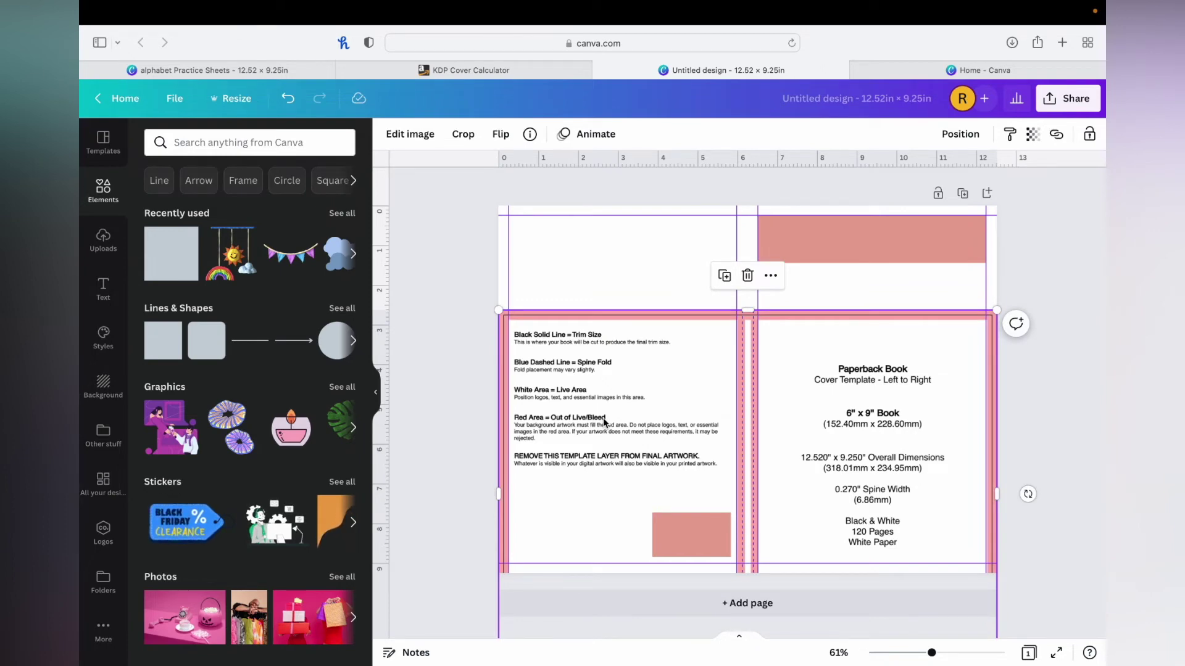
key("Delete")
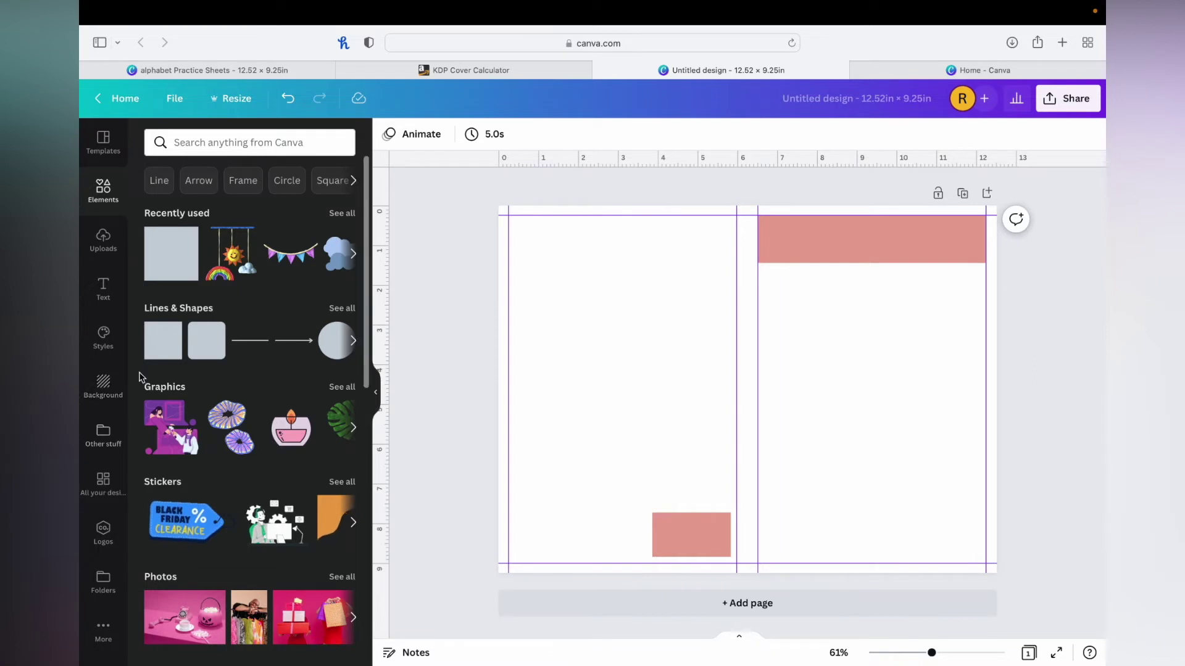
scroll(193, 475, "down", 5)
scroll(194, 475, "down", 5)
scroll(193, 472, "up", 5)
scroll(193, 473, "up", 5)
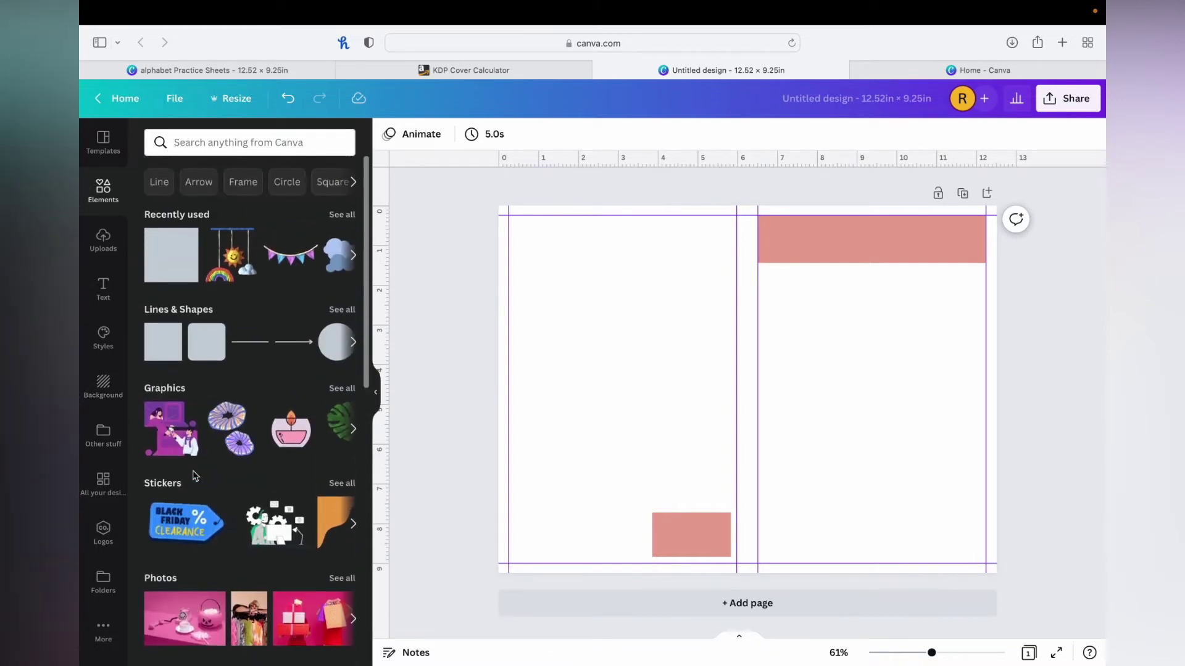
scroll(232, 450, "down", 2)
scroll(232, 450, "down", 5)
scroll(232, 449, "down", 3)
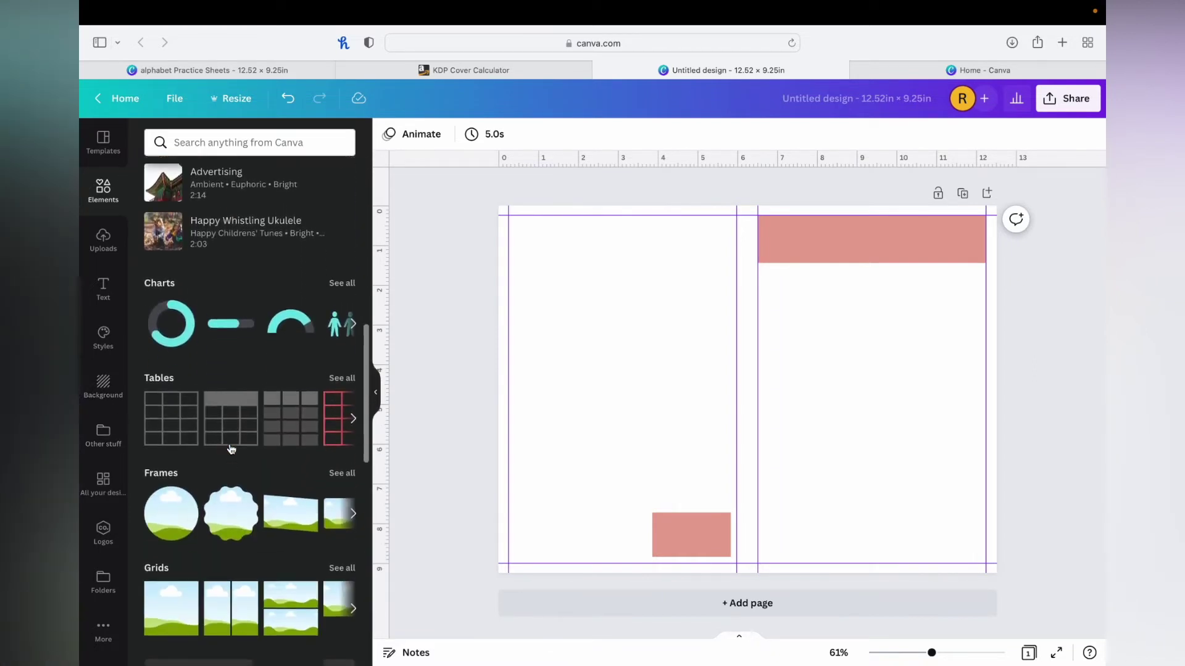
scroll(214, 463, "down", 3)
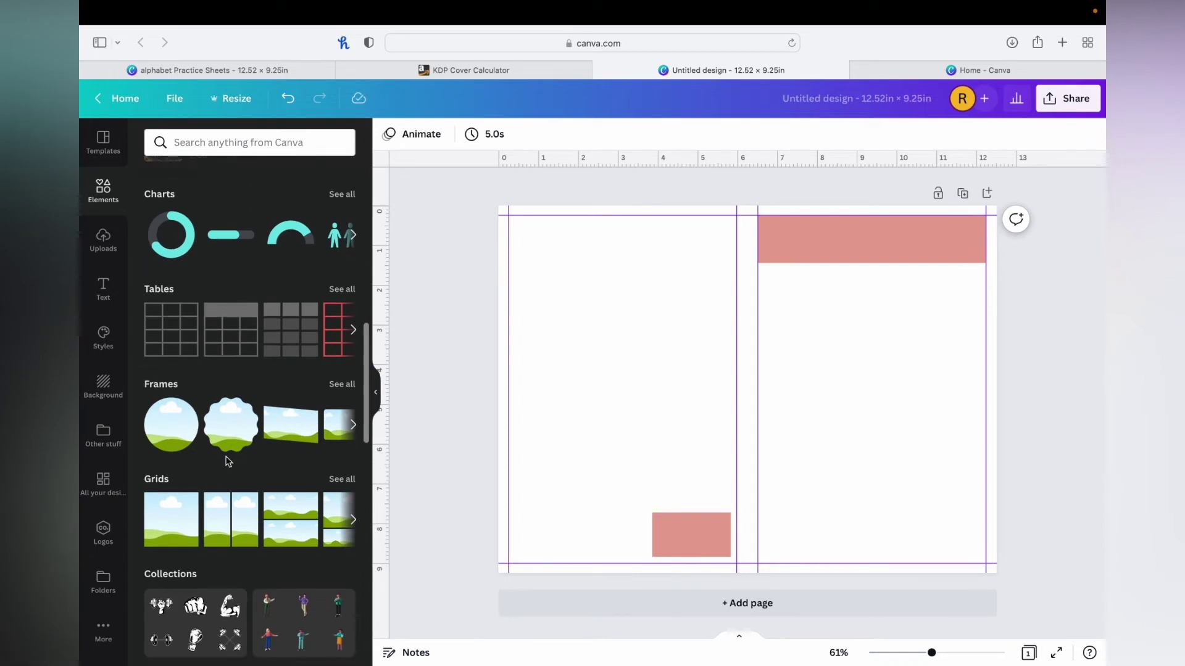
Add a single-cell photo grid and fit its corners to the page edges.
left_click(182, 521)
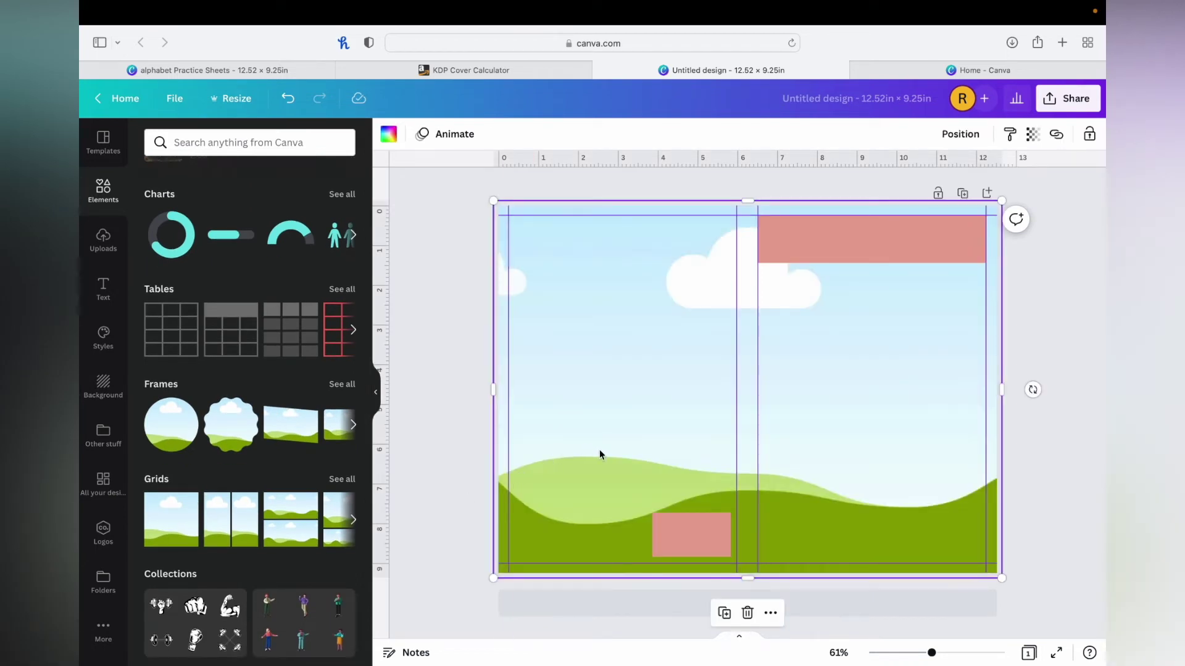
left_click_drag(493, 202, 497, 206)
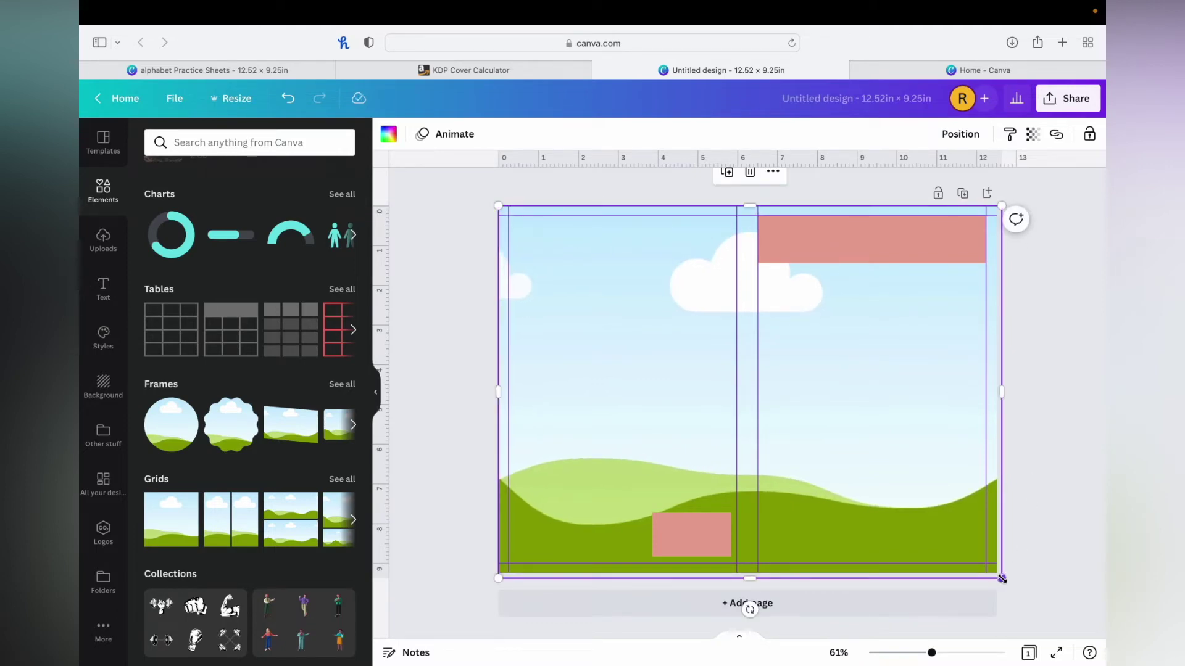
left_click_drag(1002, 579, 996, 572)
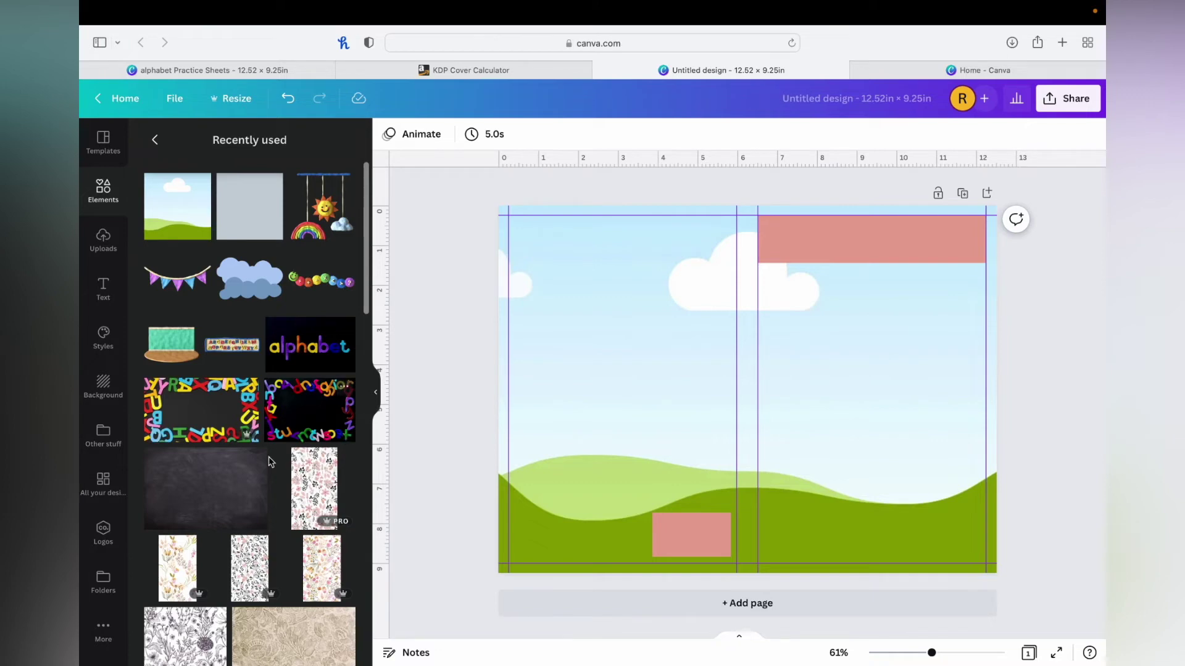
mouse_move(206, 489)
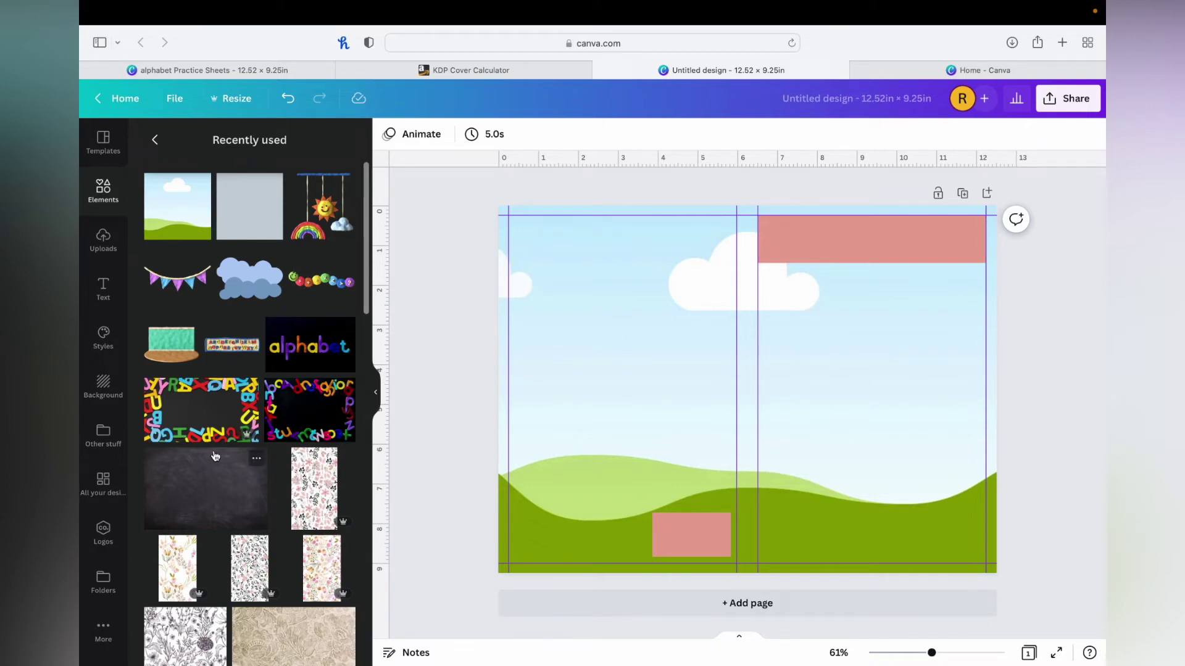
Find a free 'chalkboard' texture and set the dark chalkboard image as the page background.
left_click(154, 140)
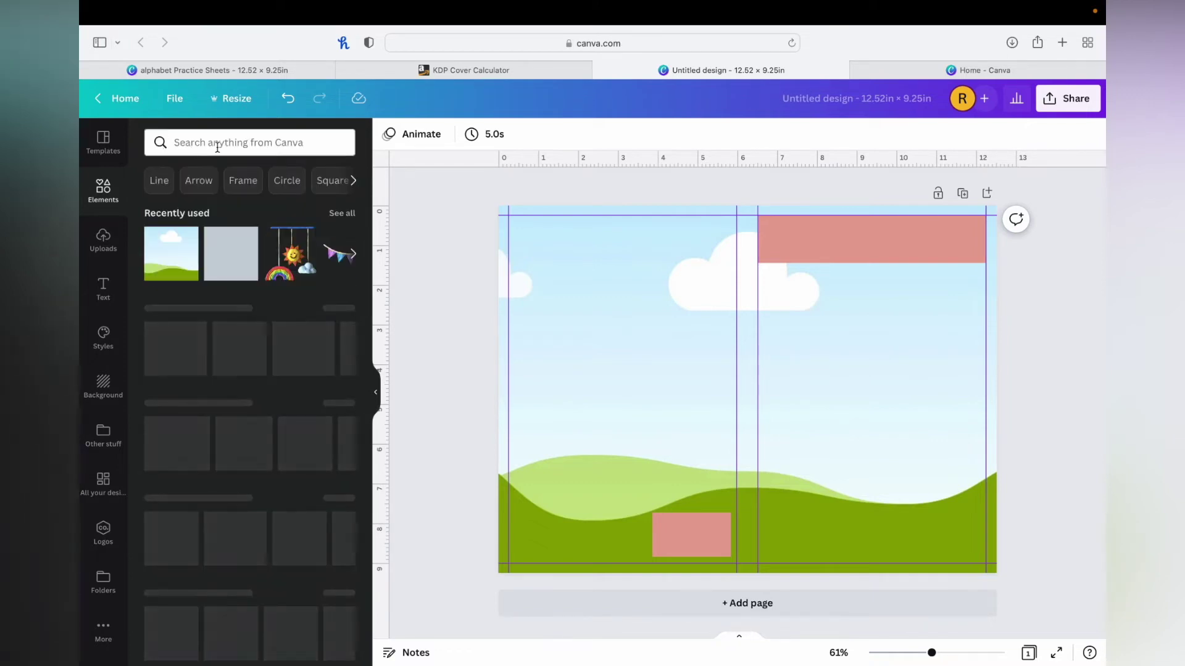
left_click(217, 143)
type("chalkboard")
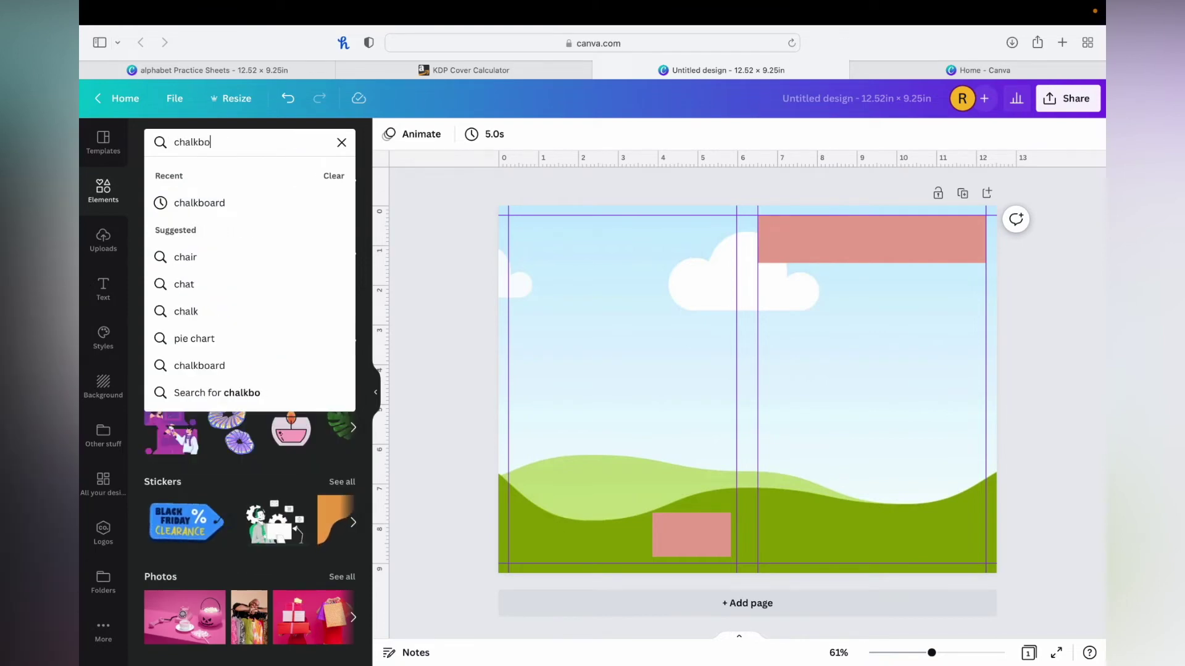
key("Return")
left_click(341, 142)
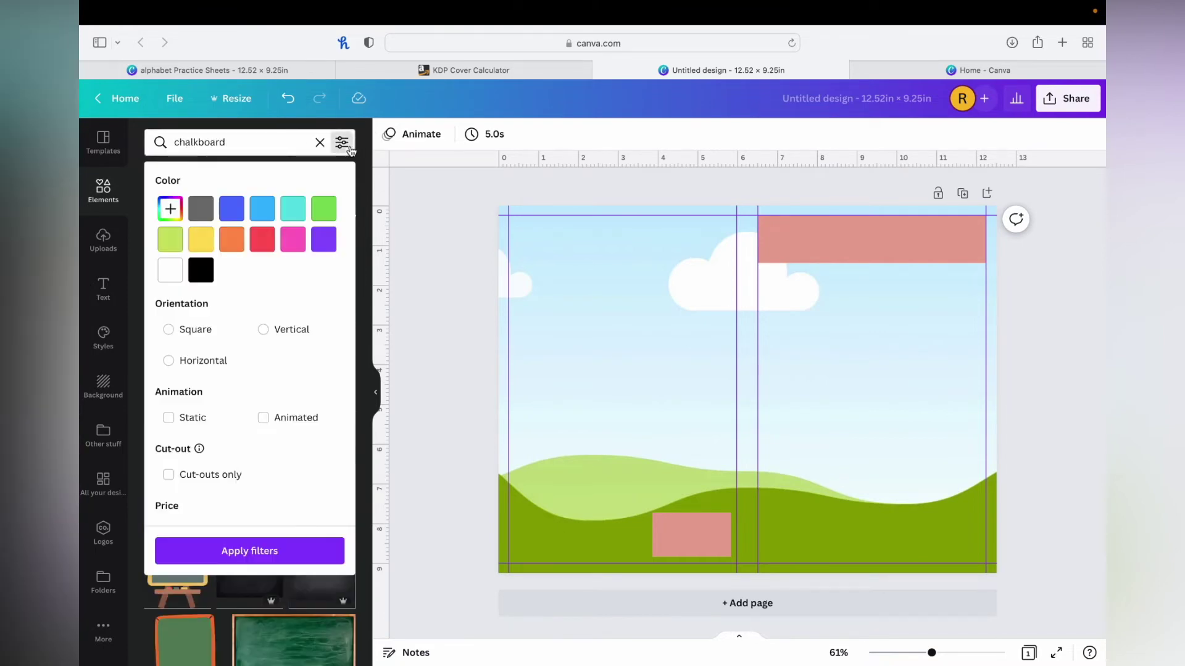
scroll(167, 482, "down", 1)
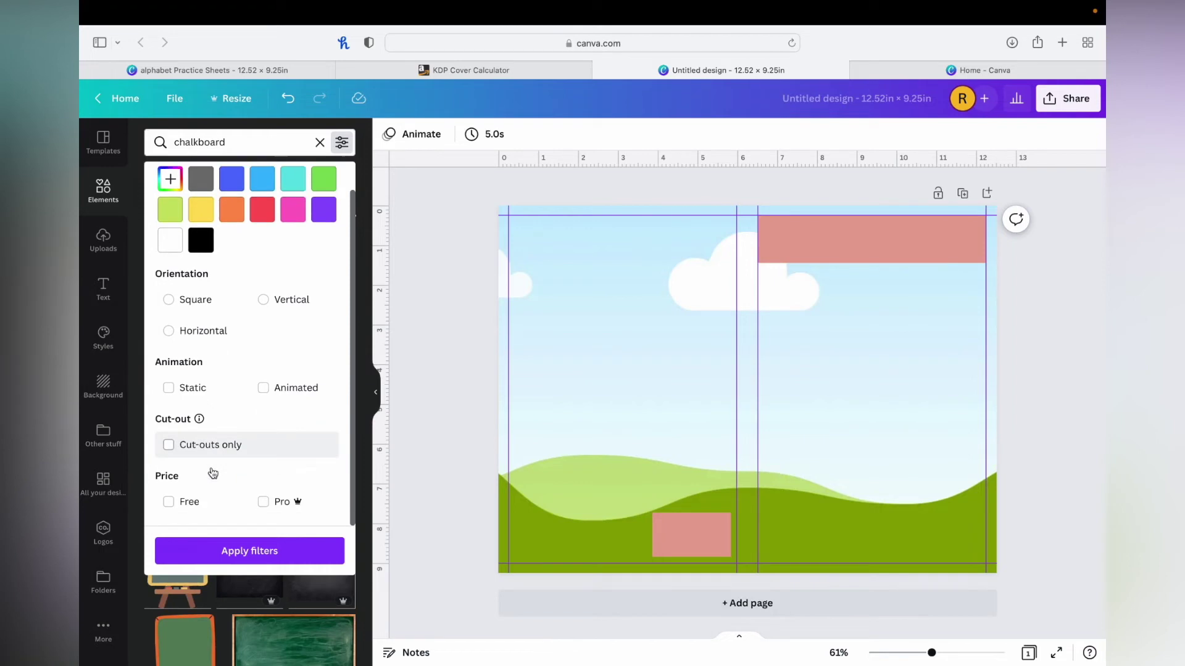
left_click(168, 503)
left_click(249, 551)
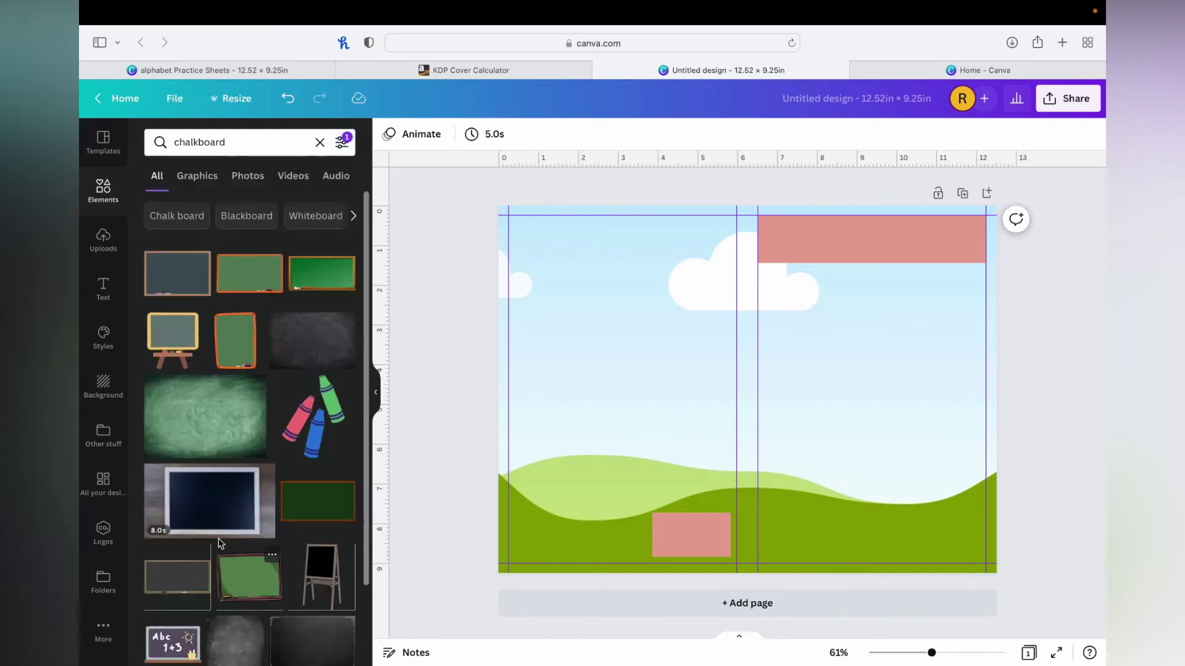
scroll(252, 577, "down", 3)
scroll(253, 577, "down", 2)
scroll(252, 577, "down", 1)
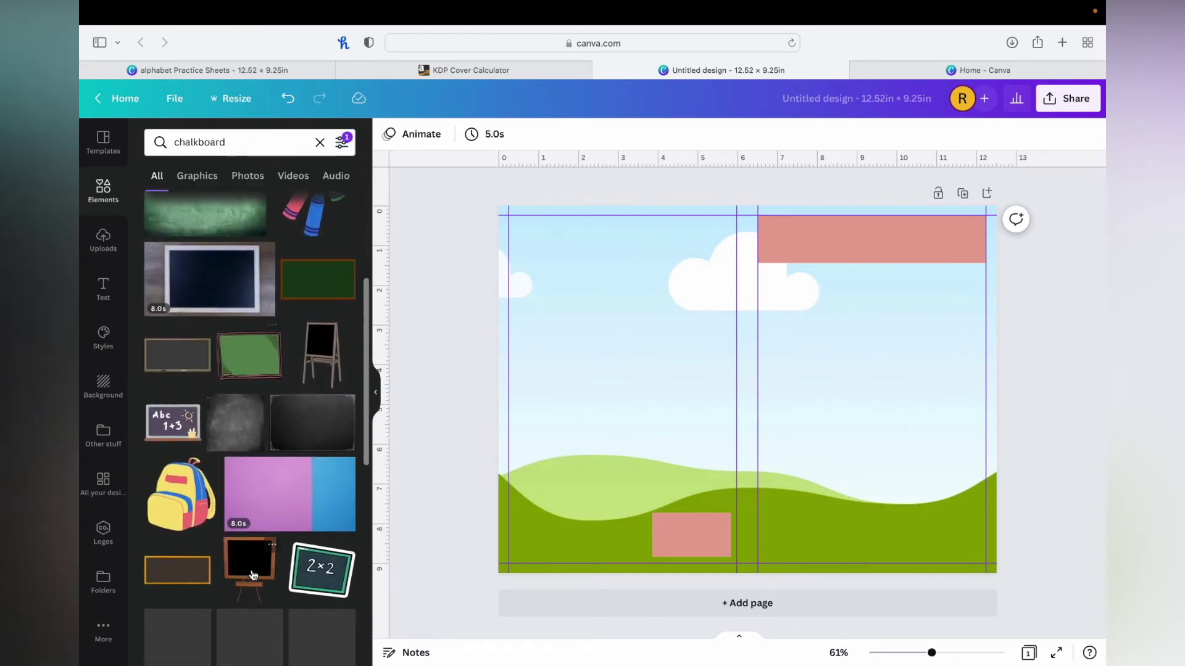
scroll(252, 576, "up", 5)
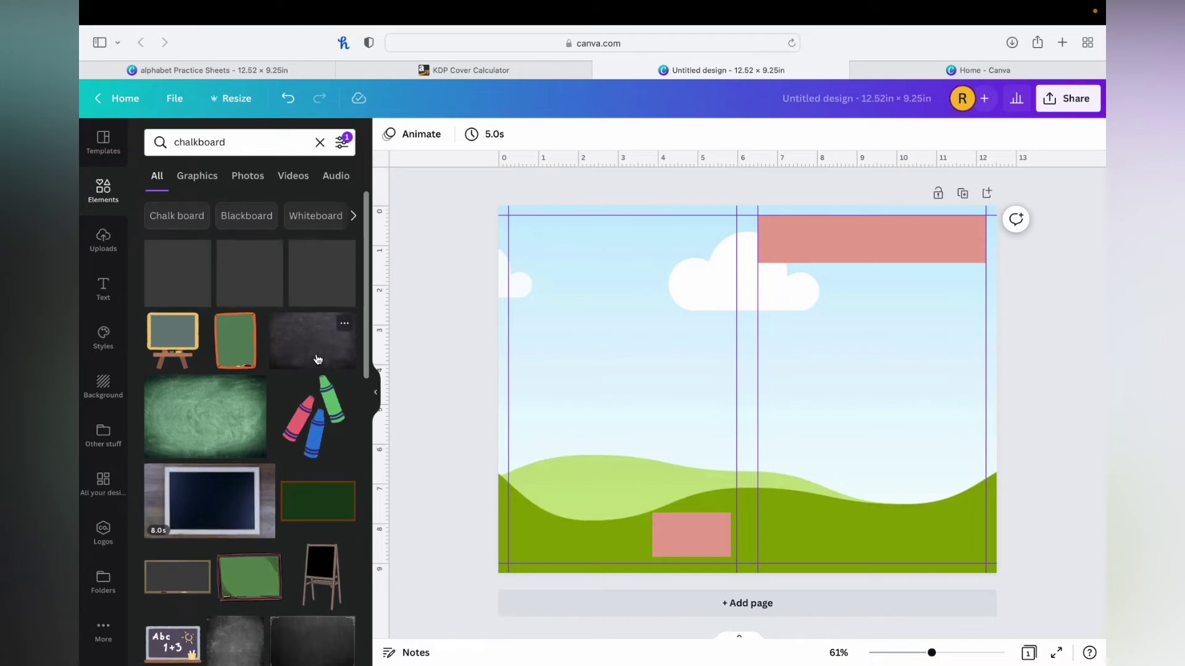
left_click(312, 340)
right_click(612, 402)
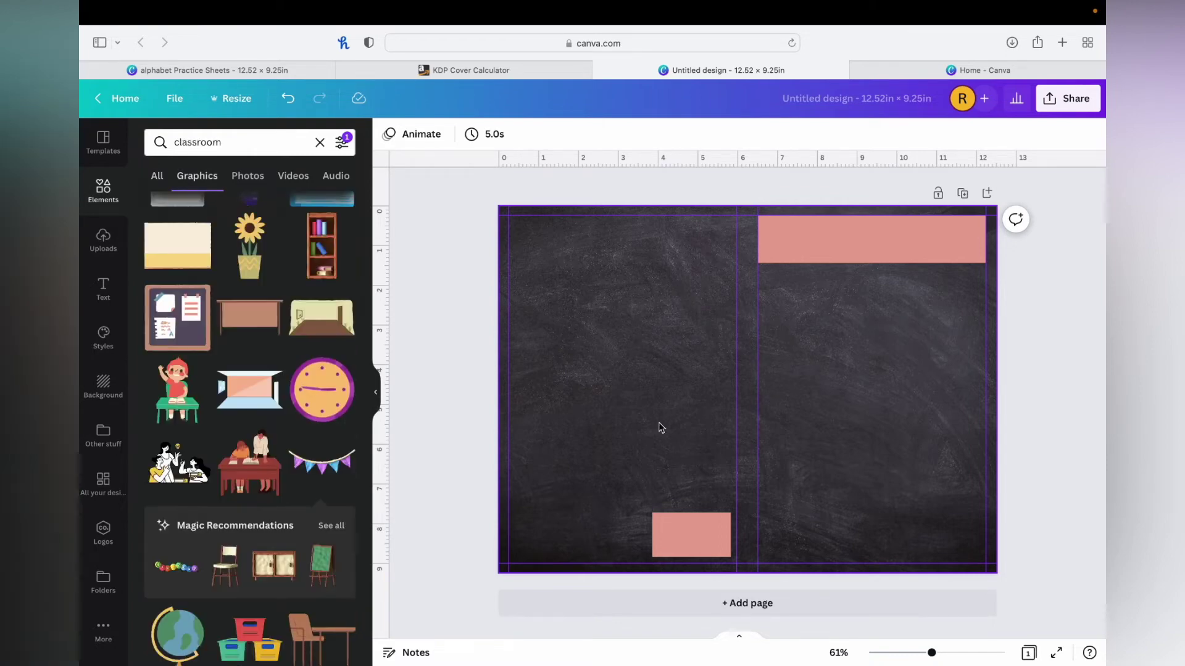
Lock the chalkboard background in place and clear the previous element search.
left_click(643, 400)
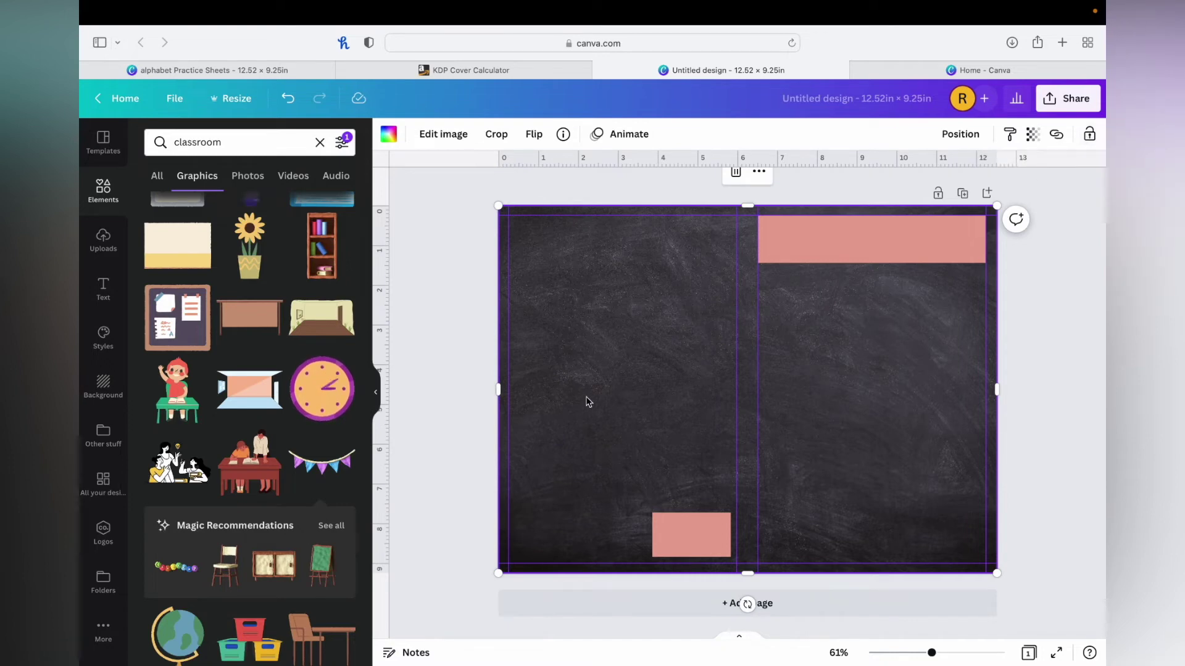
left_click(1089, 134)
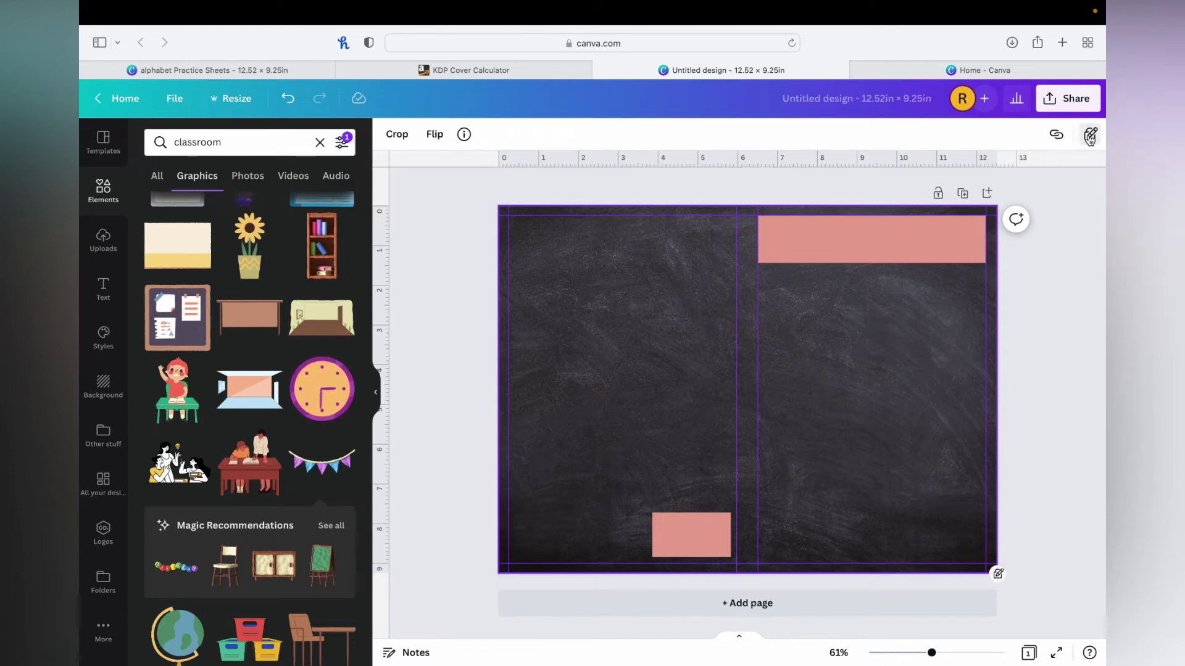
left_click(425, 455)
mouse_move(321, 463)
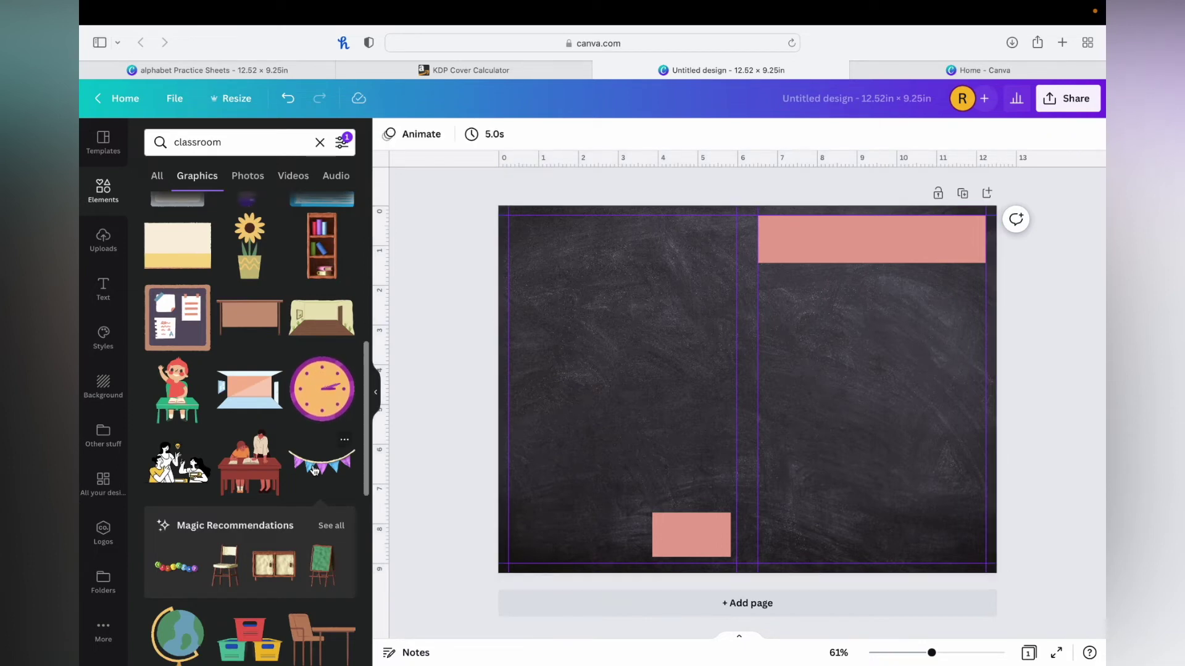
left_click(319, 141)
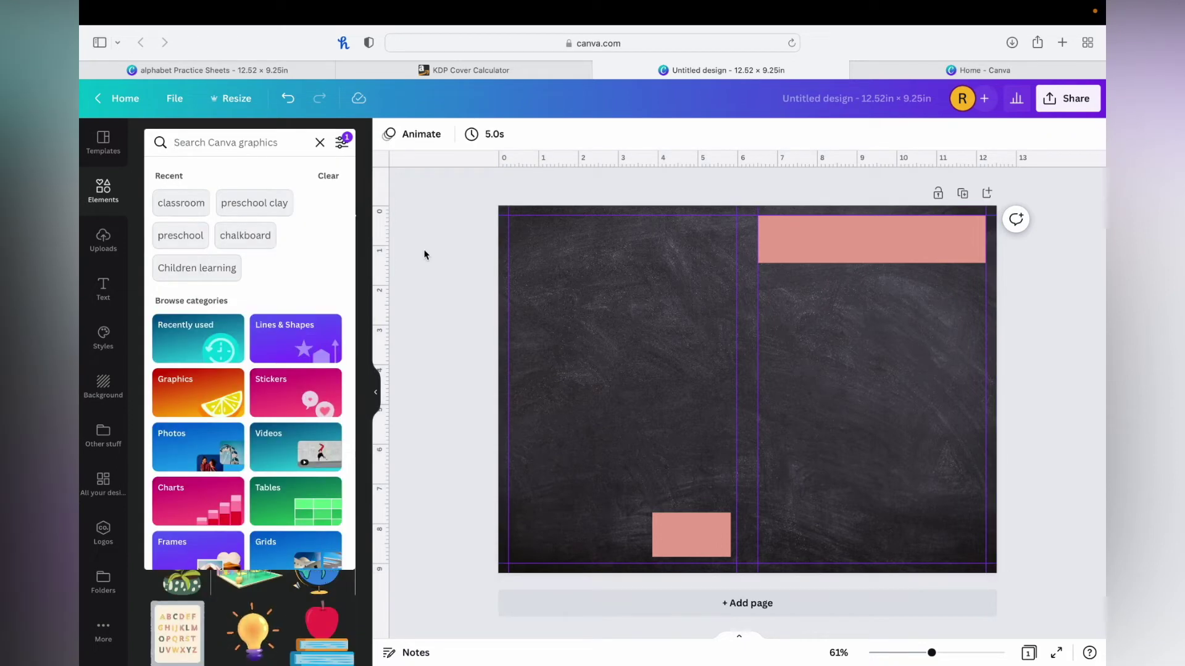
type("c")
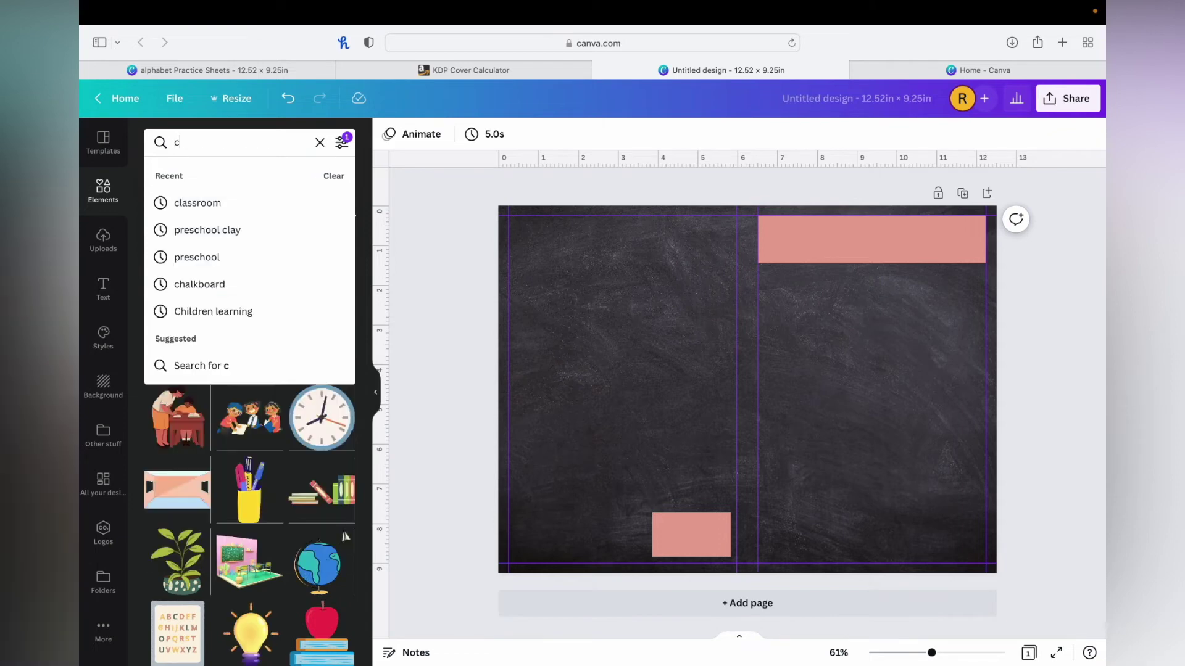
type("lassro")
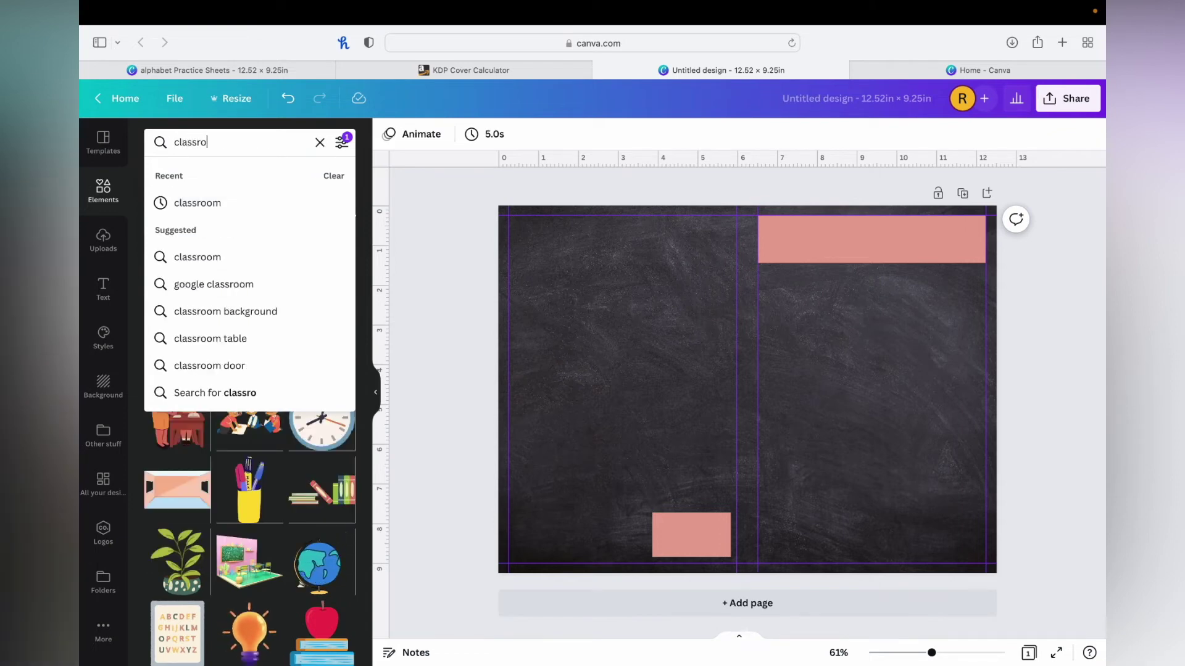
type("om")
Search 'classroom', then shrink the bunting garland and place it atop the front cover.
key("Return")
scroll(237, 462, "down", 2)
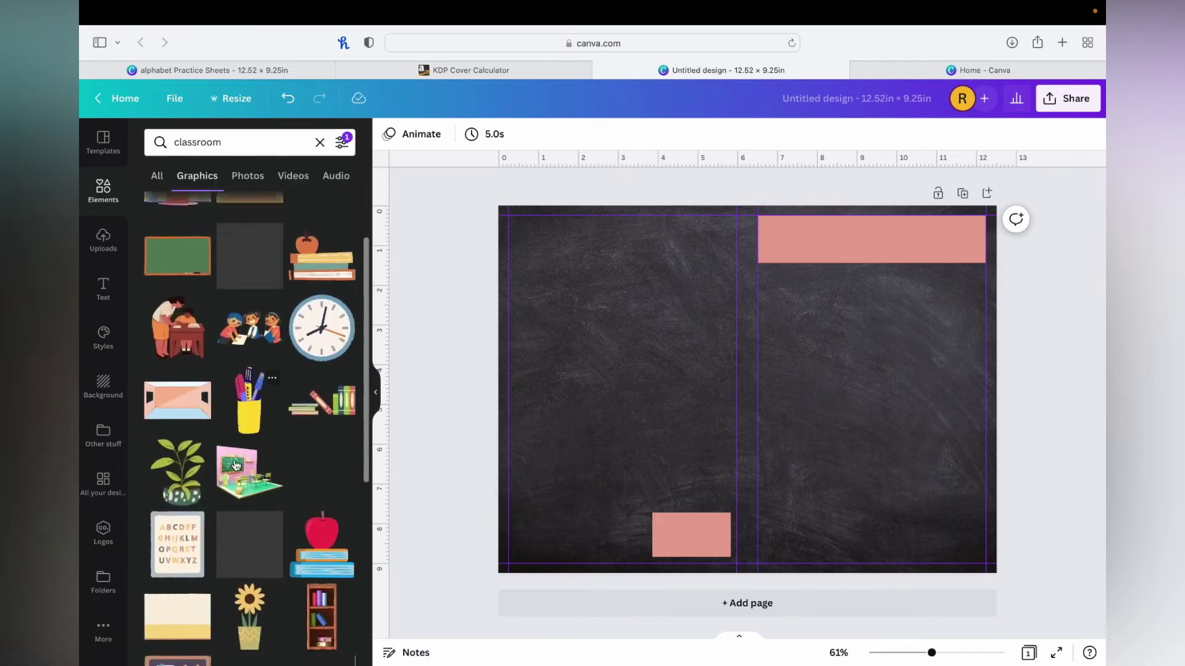
scroll(236, 464, "down", 4)
scroll(236, 464, "down", 2)
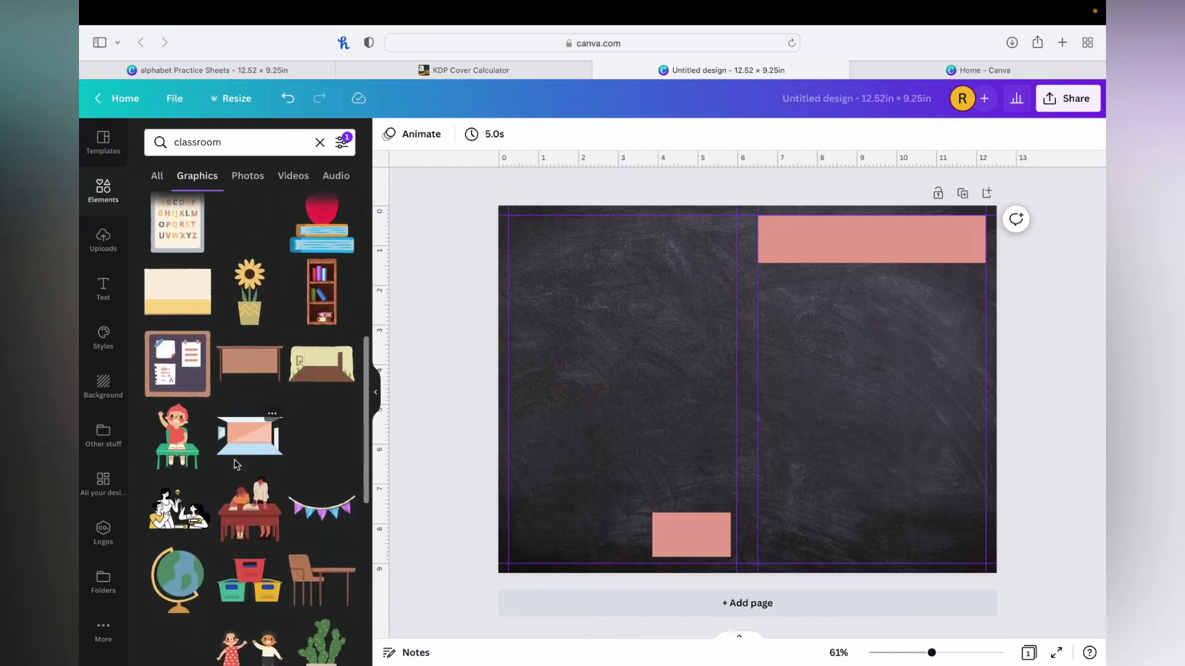
scroll(234, 460, "down", 2)
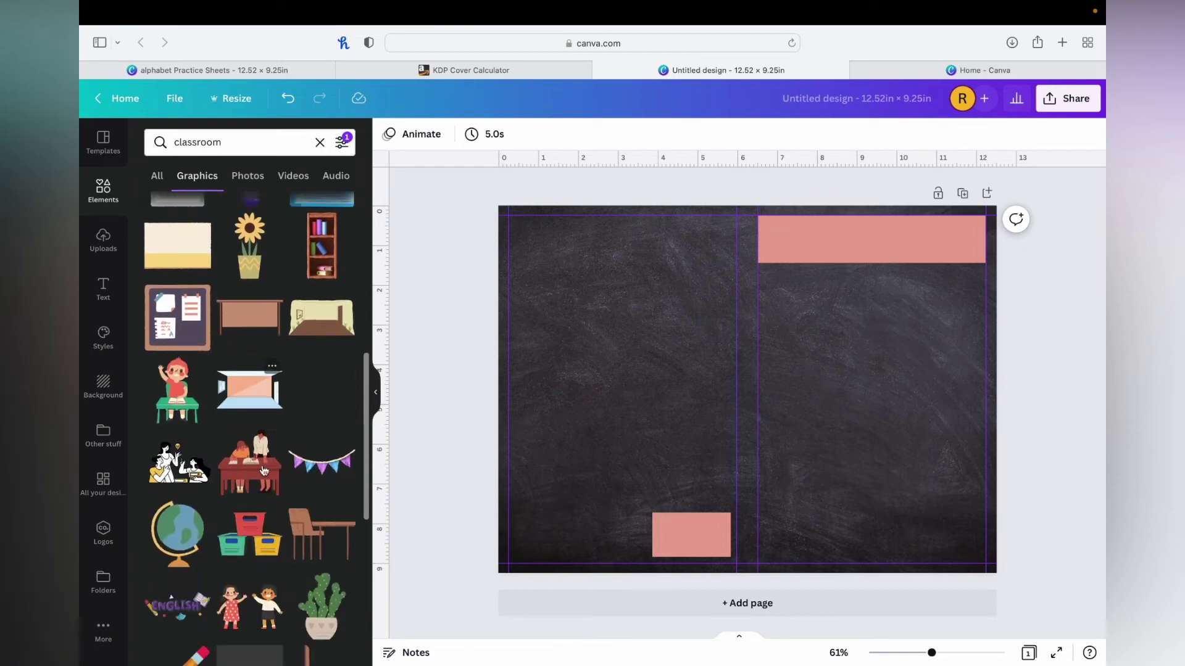
left_click(331, 467)
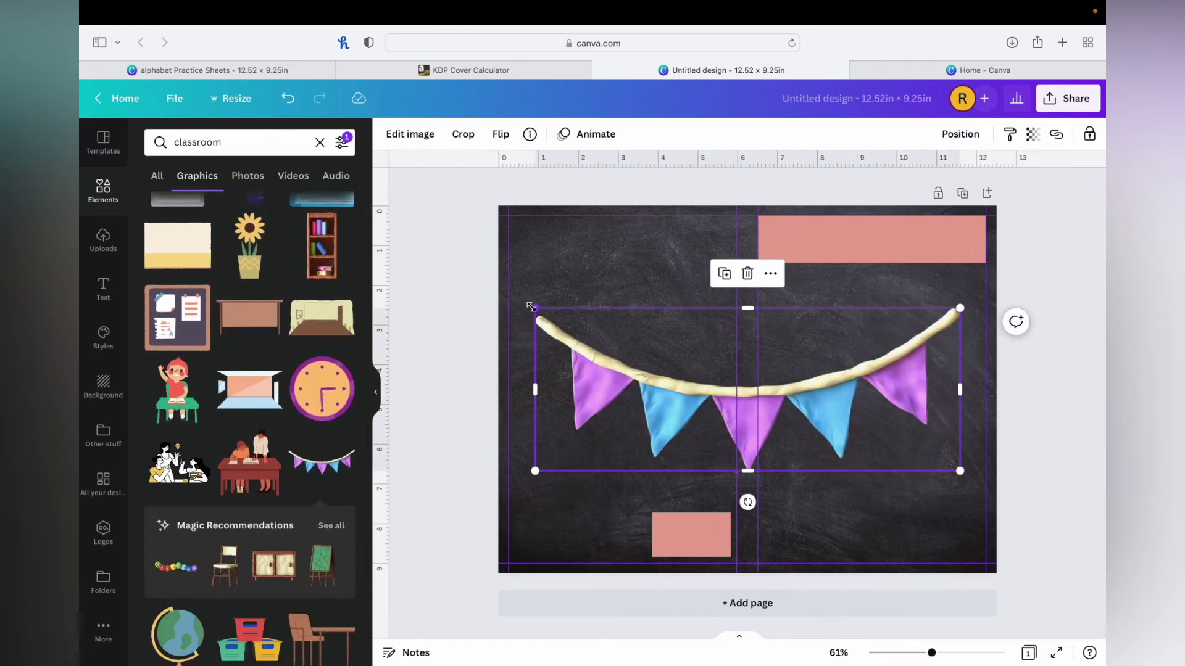
mouse_move(530, 306)
left_mouse_down()
mouse_move(749, 389)
mouse_move(869, 413)
mouse_move(877, 287)
left_mouse_up()
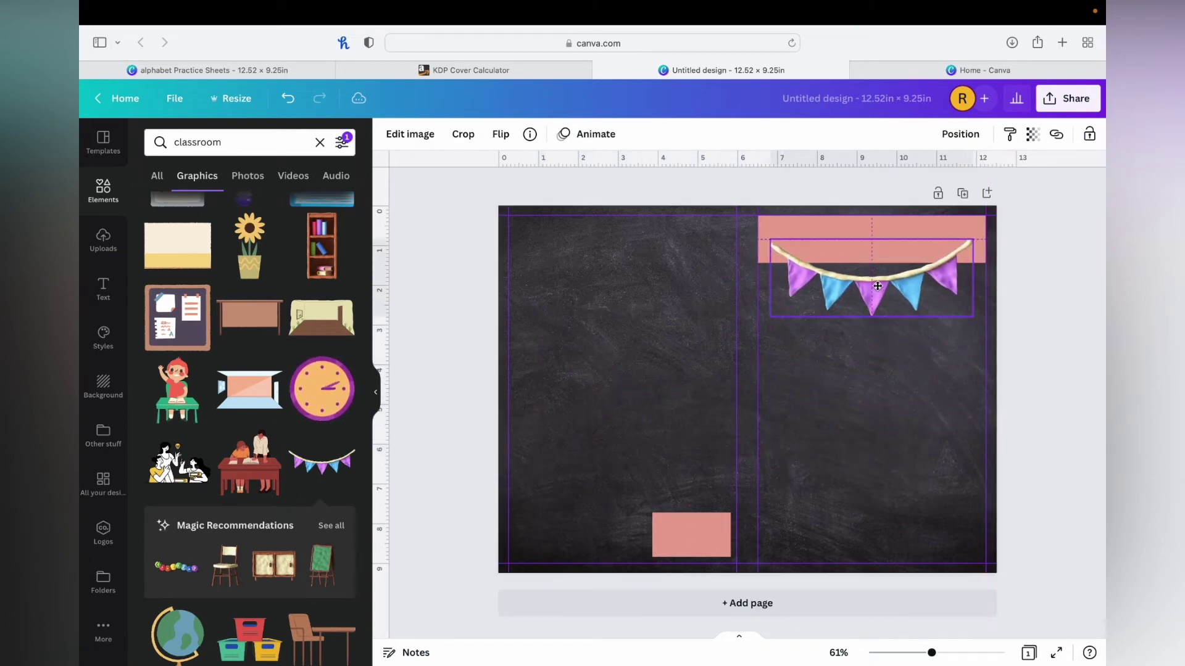
left_click_drag(876, 285, 877, 285)
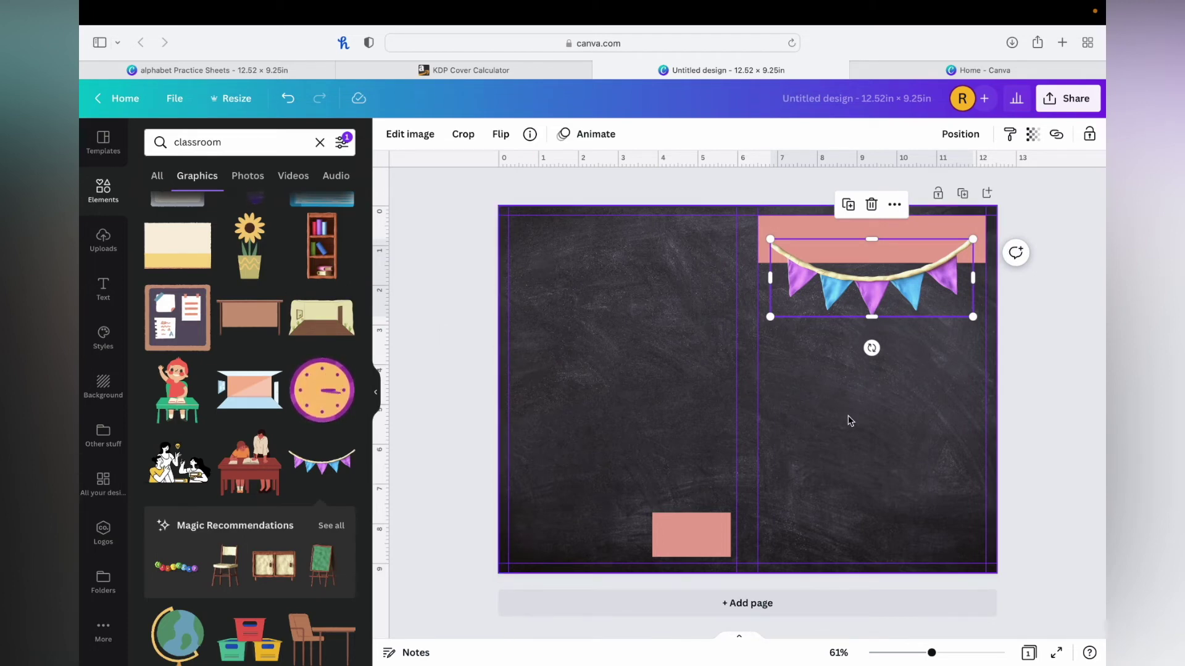
key("t")
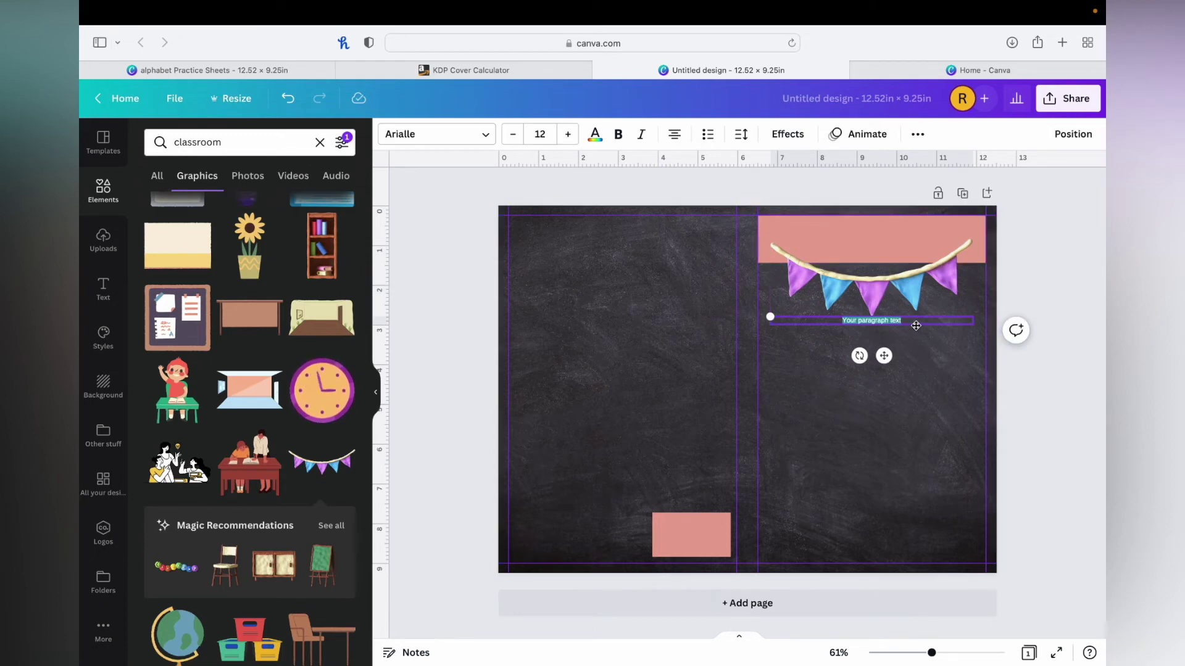
Replace the placeholder with 'Alphabet', 'Practice', 'Sheets' on three separate lines.
key("BackSpace")
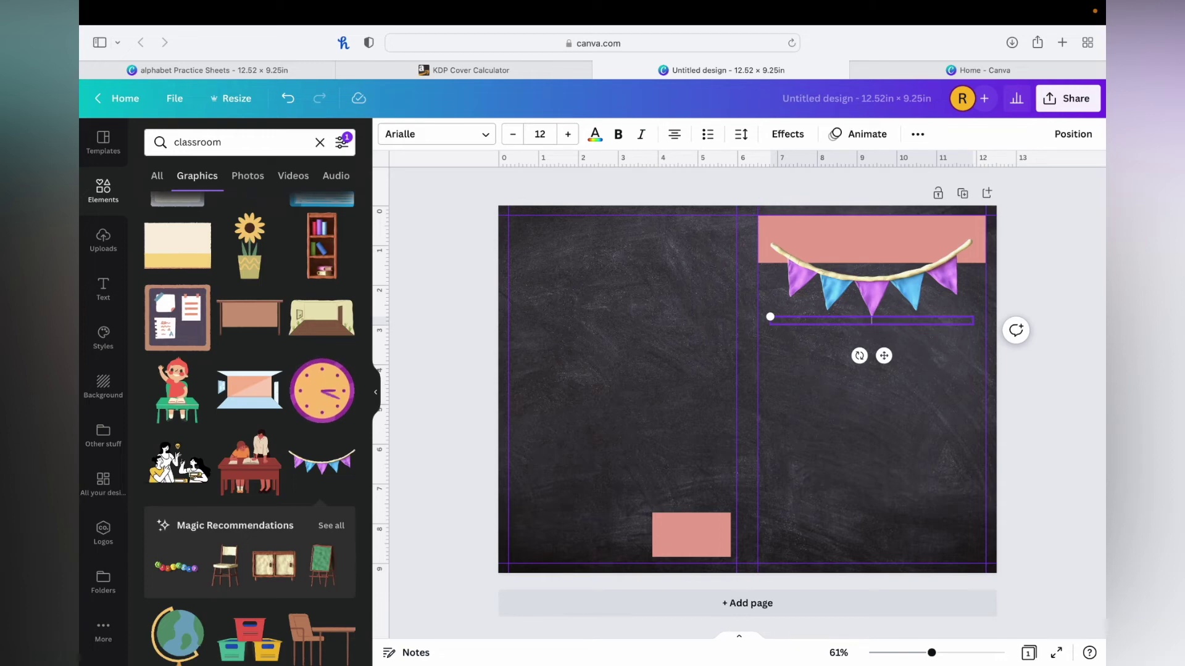
type("Alphabet")
key("Return")
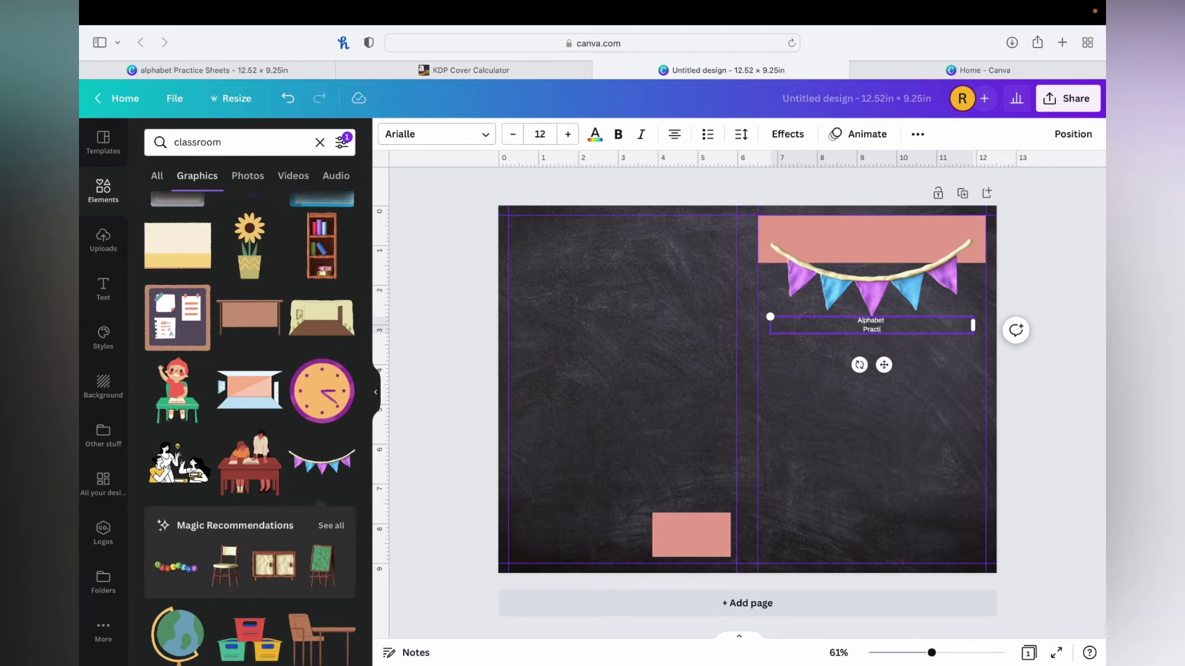
type("ce")
key("Return")
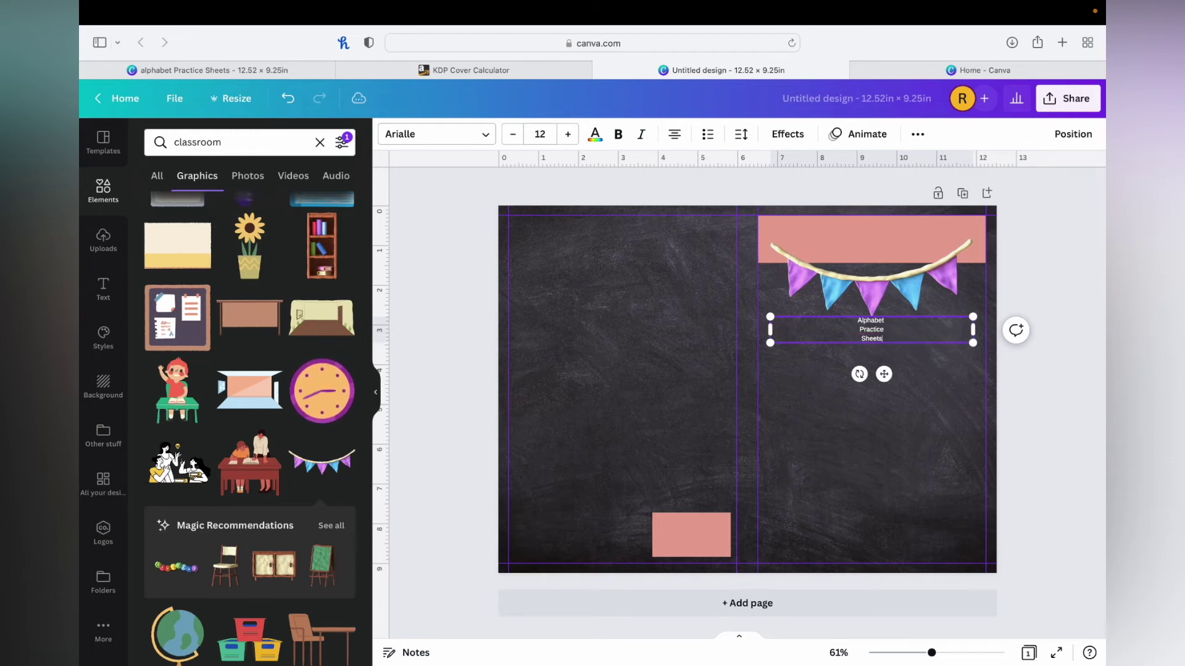
left_click(486, 134)
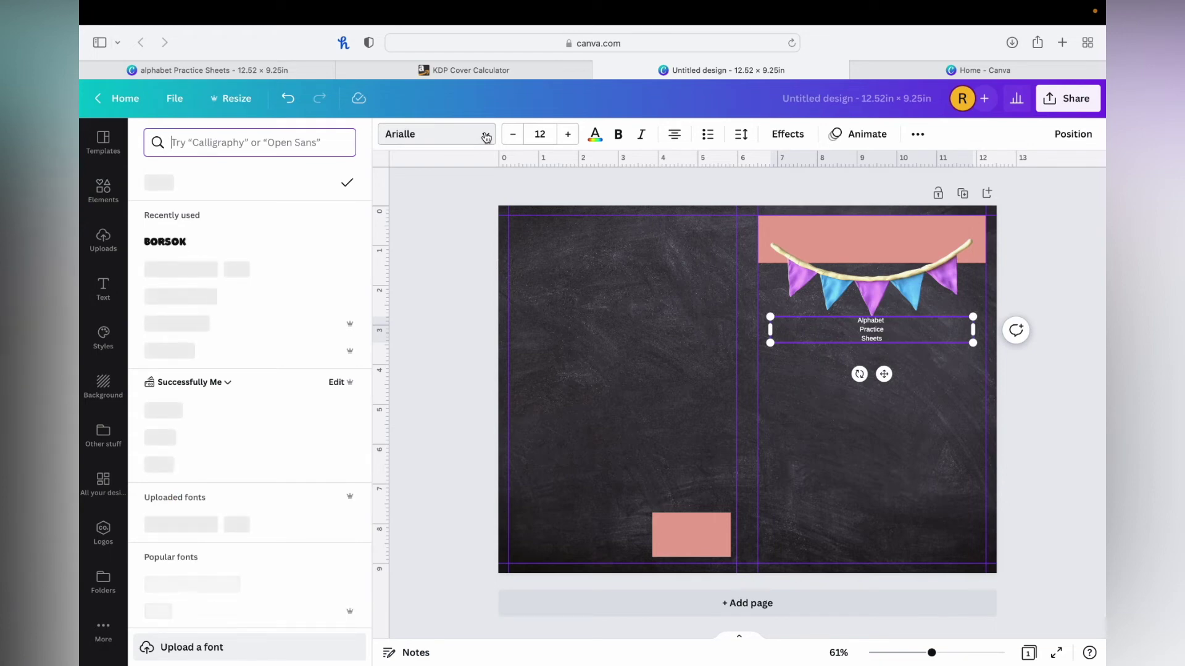
Apply the Borsok font to the whole title and enlarge it to size 56.
left_click(185, 244)
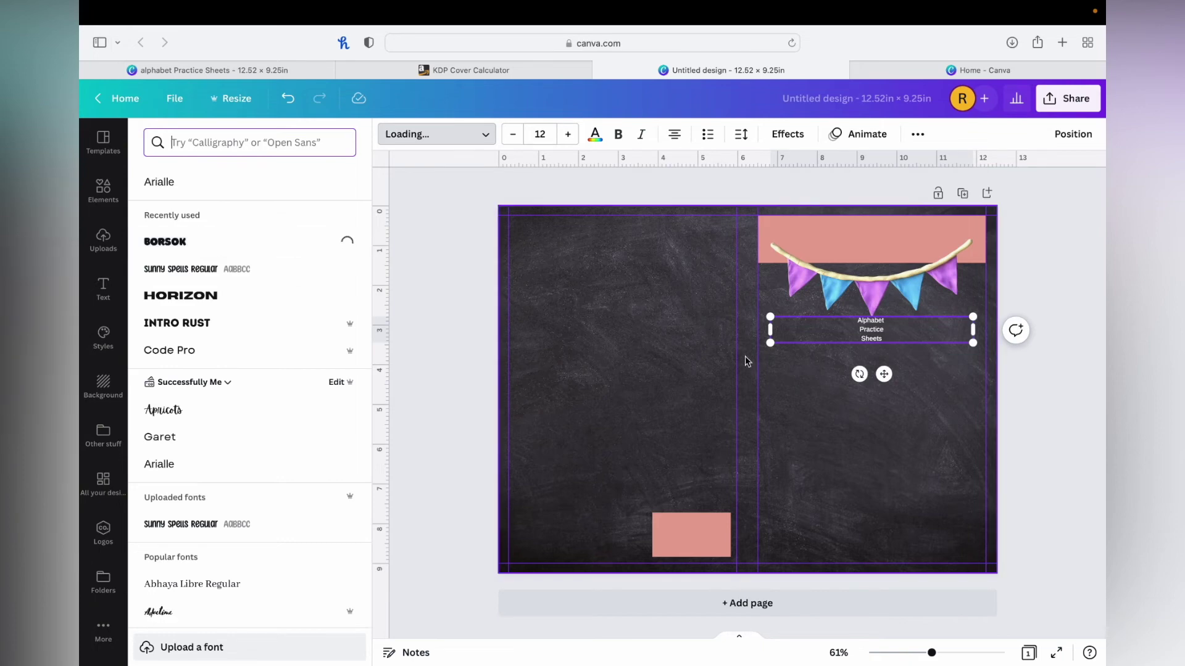
triple_click(892, 337)
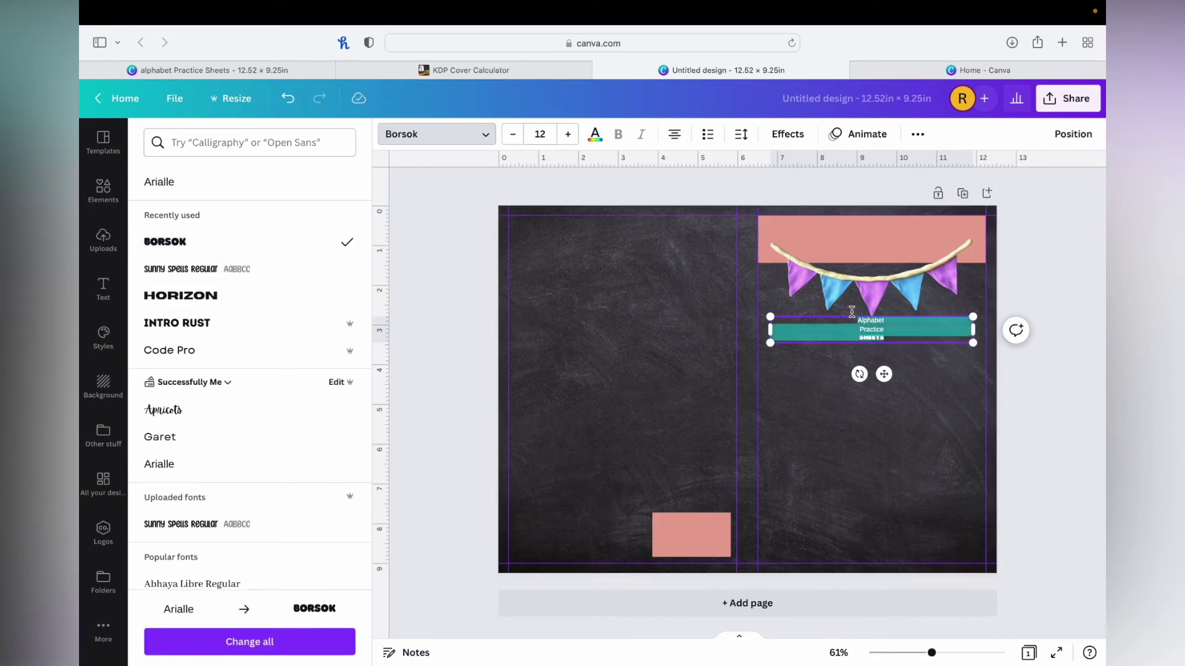
left_click(165, 242)
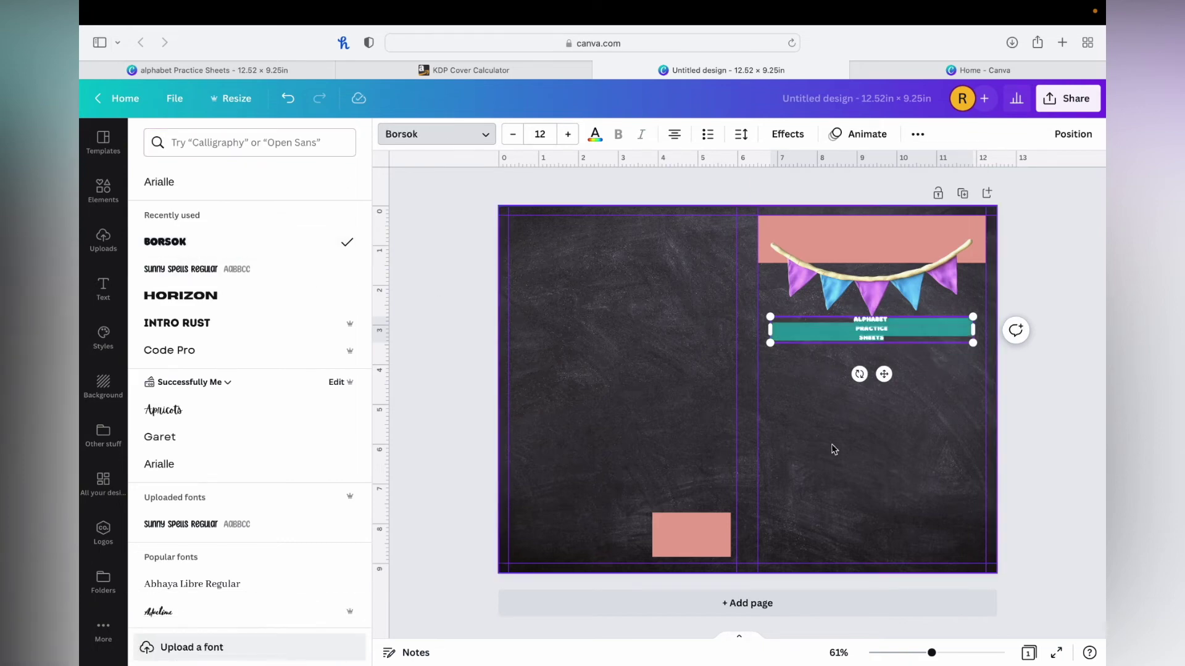
left_click(568, 136)
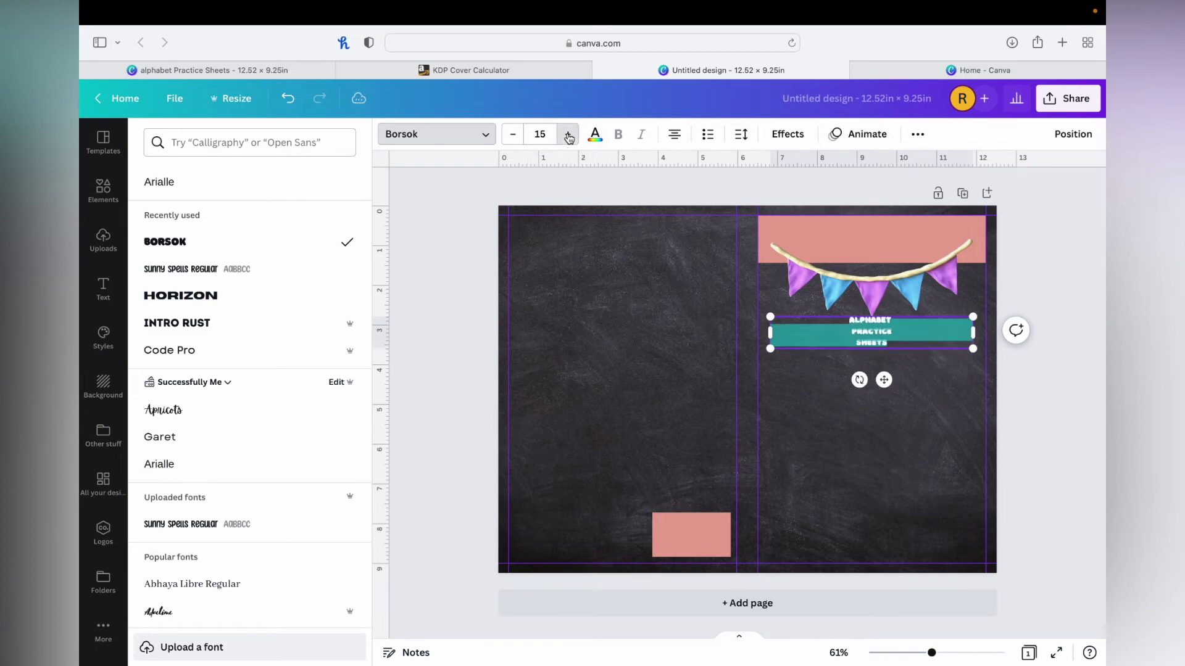
left_click(568, 137)
left_click(568, 136)
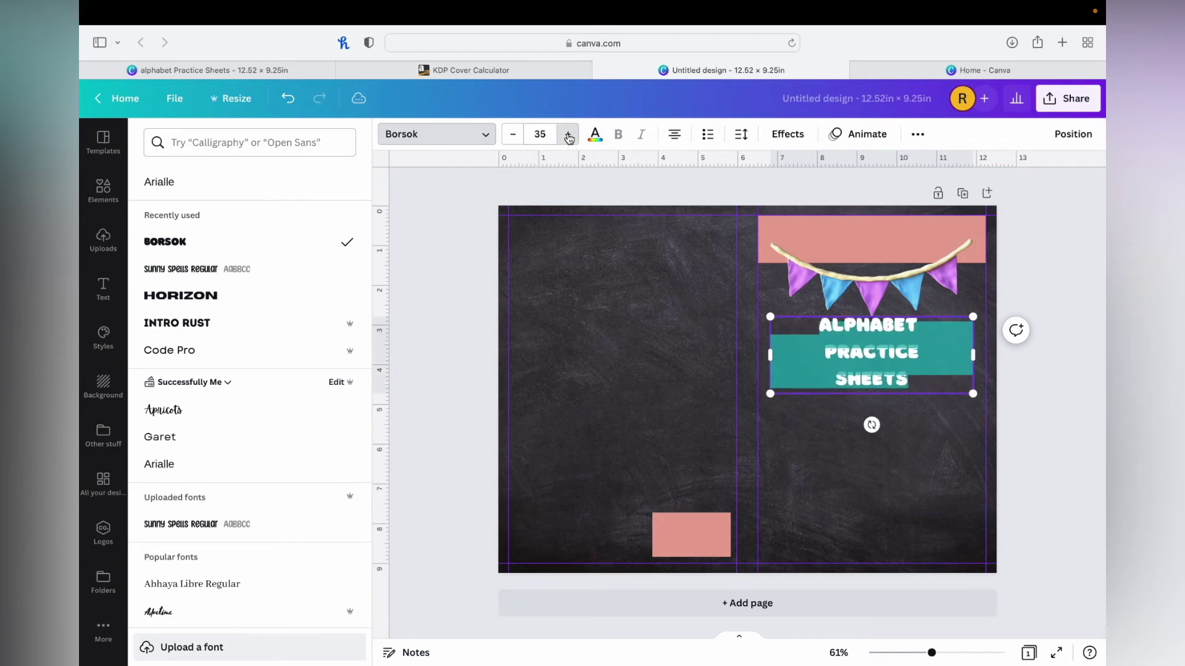
left_click(569, 136)
left_click(568, 136)
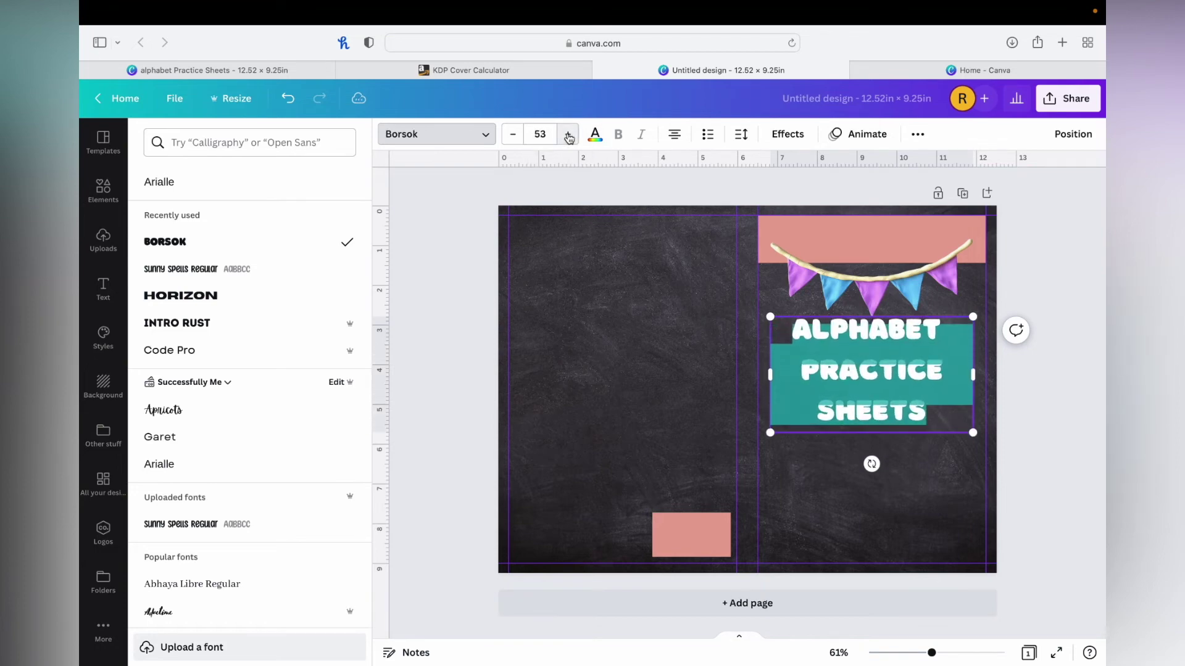
left_click(568, 136)
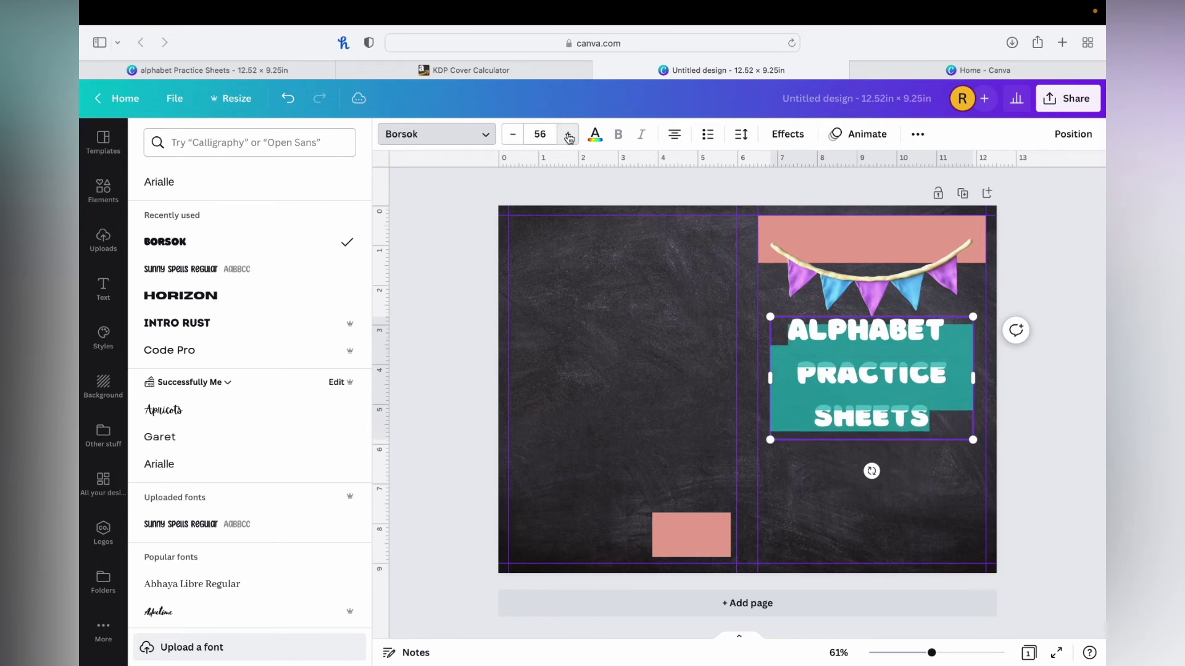
Nudge the title lower and centre it with the pink rectangle under the bunting.
left_click(889, 428)
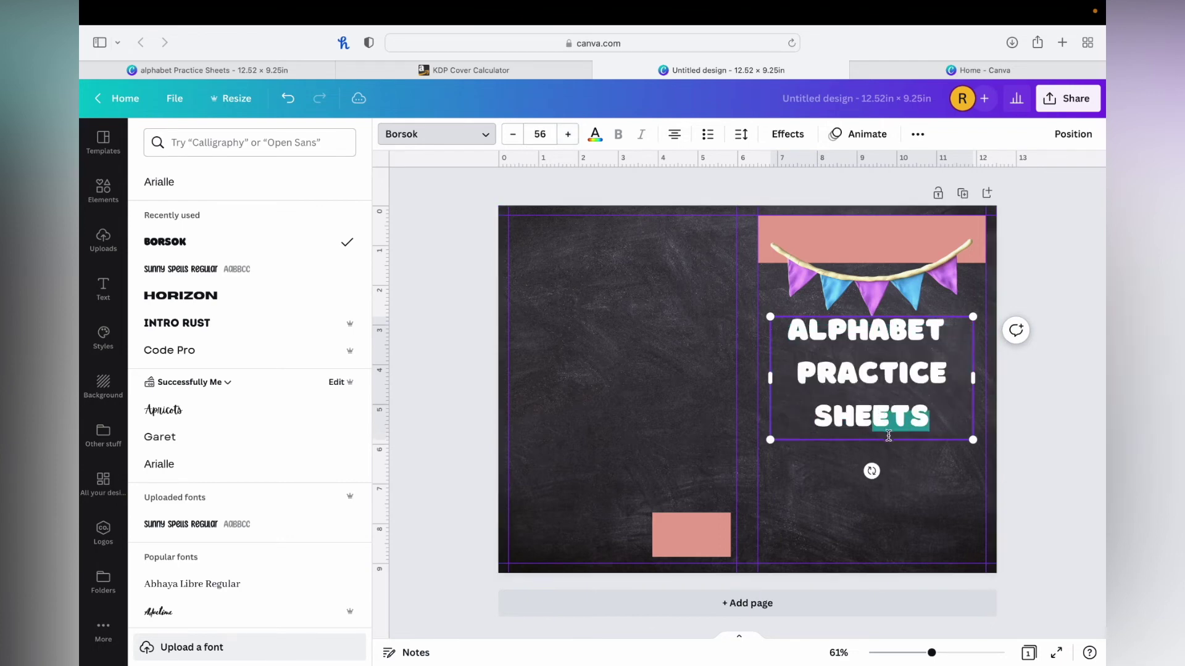
left_click(895, 377)
left_click_drag(895, 377, 898, 383)
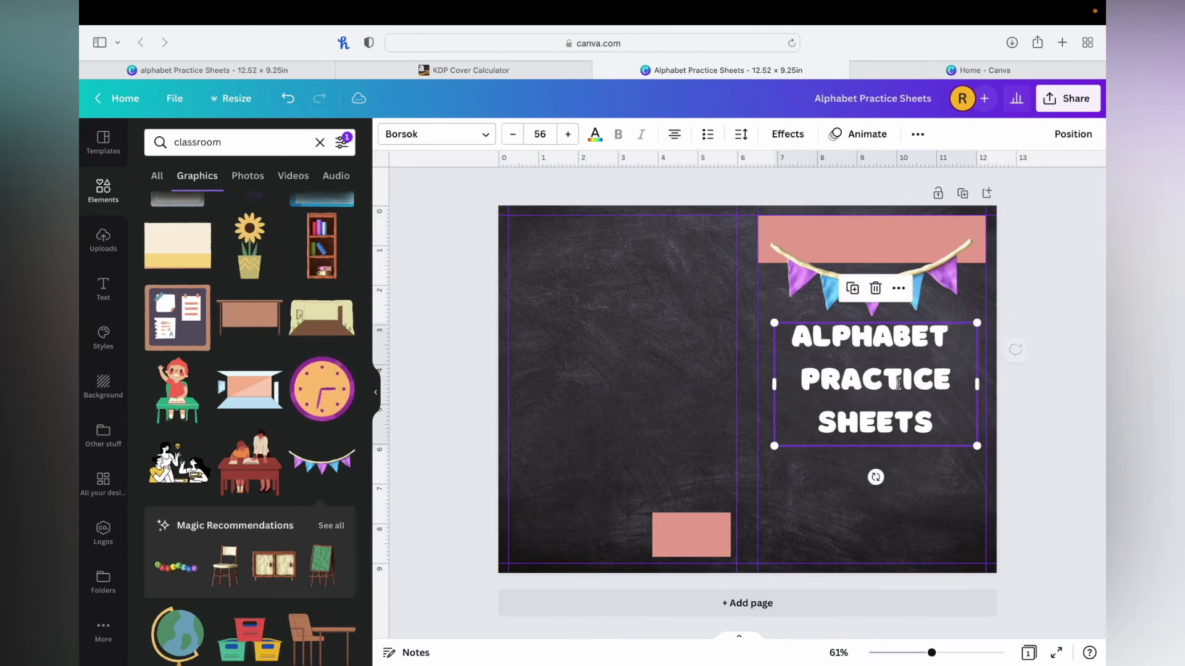
left_click(885, 231)
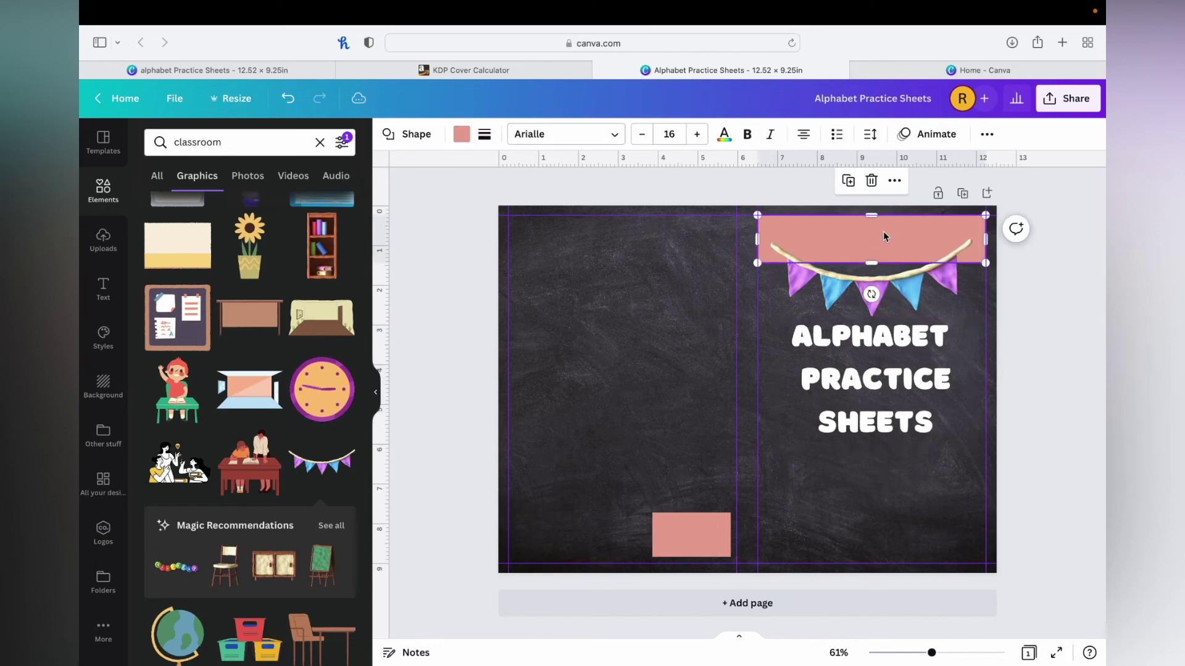
left_click(889, 375, "shift")
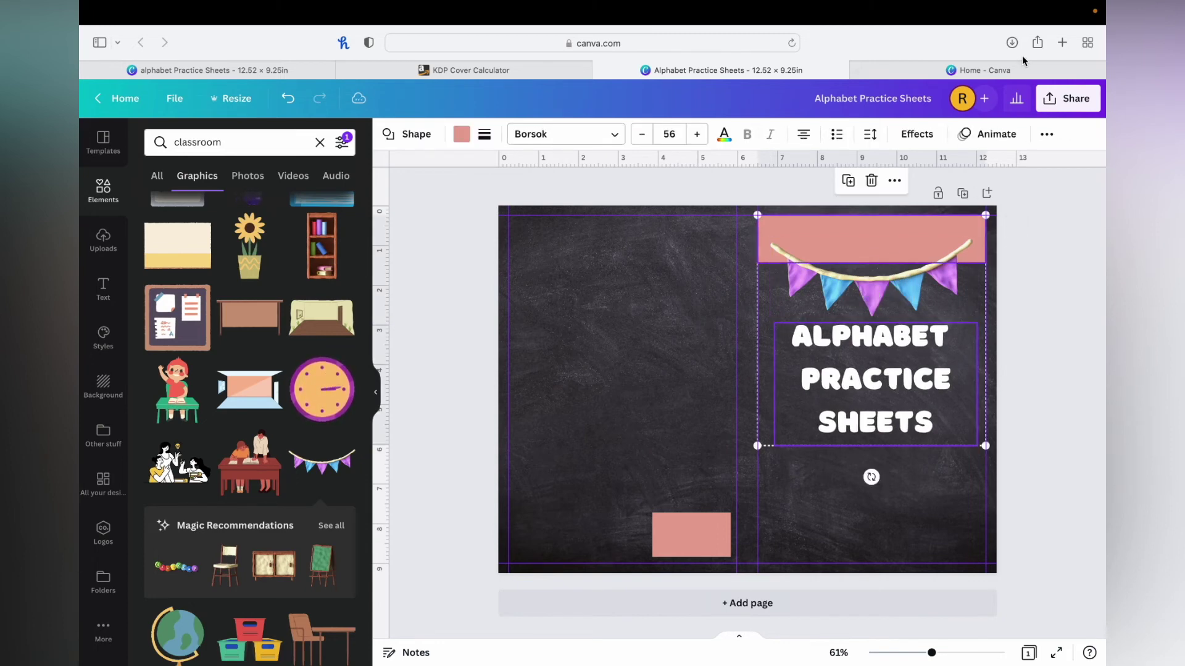
left_click(1045, 136)
left_click(935, 166)
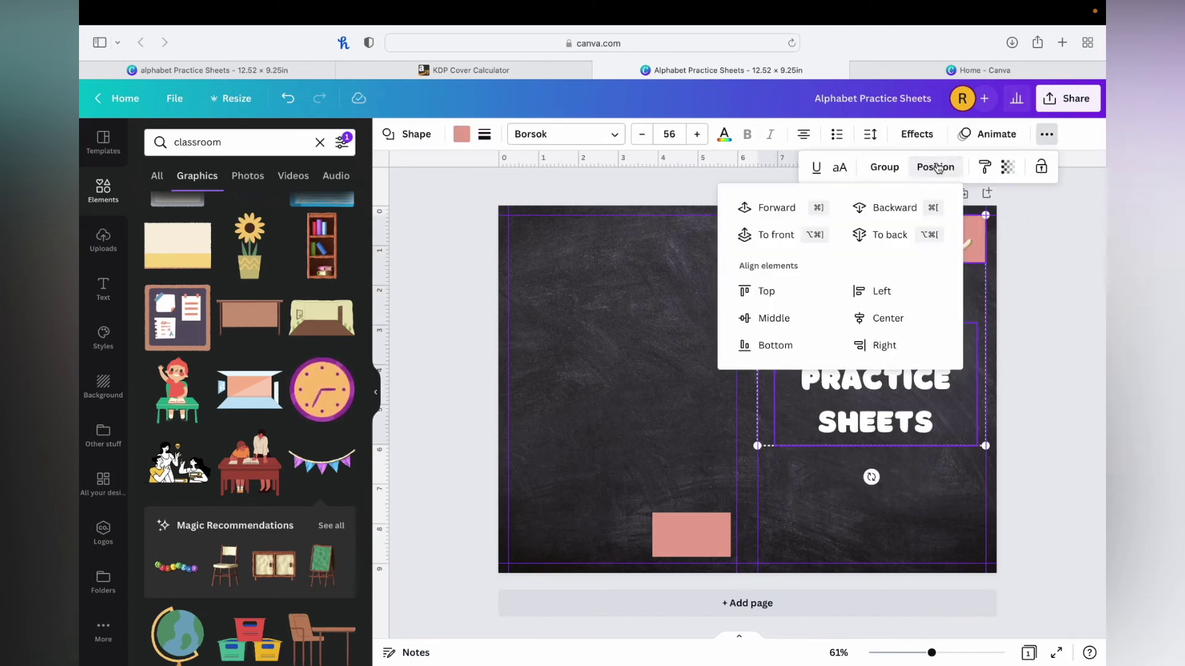
left_click(884, 317)
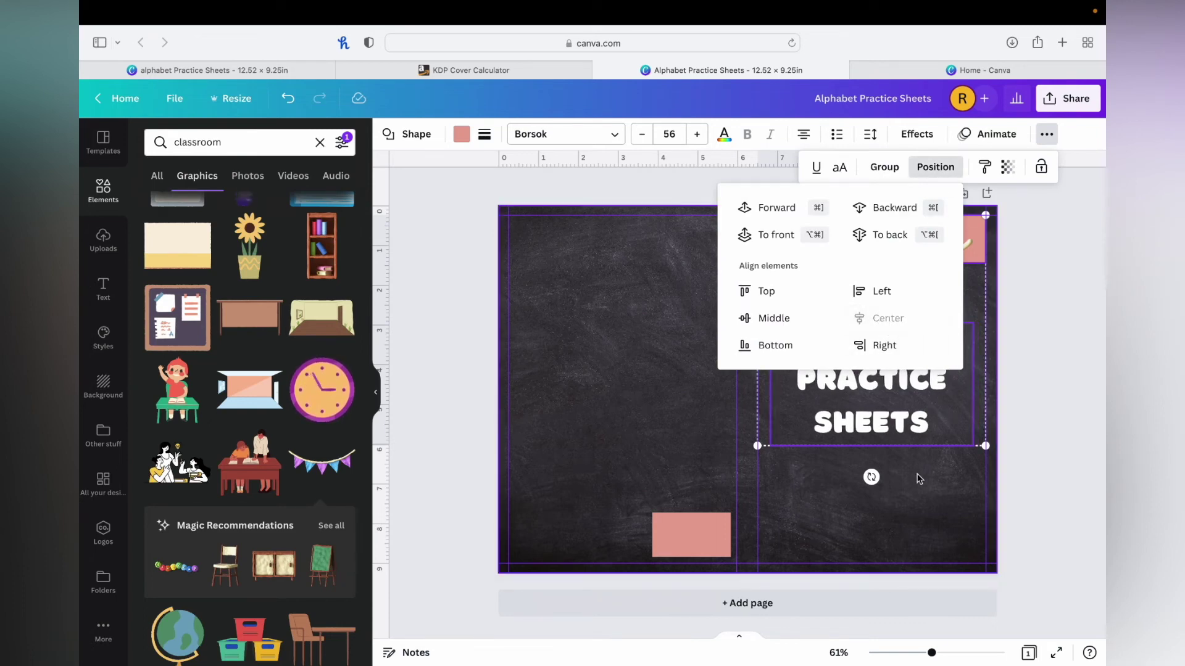
left_click(913, 502)
left_click(913, 403)
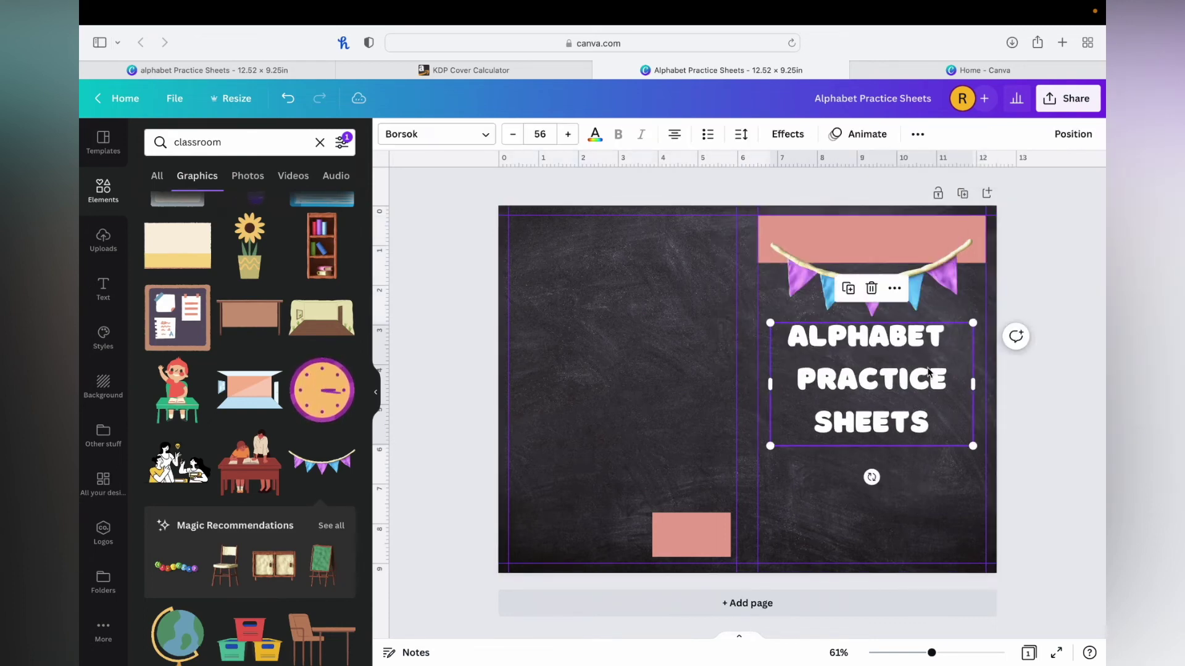
double_click(946, 341)
Color ALPHABET and SHEETS light blue and PRACTICE purple using the Photo Colors swatches.
left_click_drag(946, 341, 787, 335)
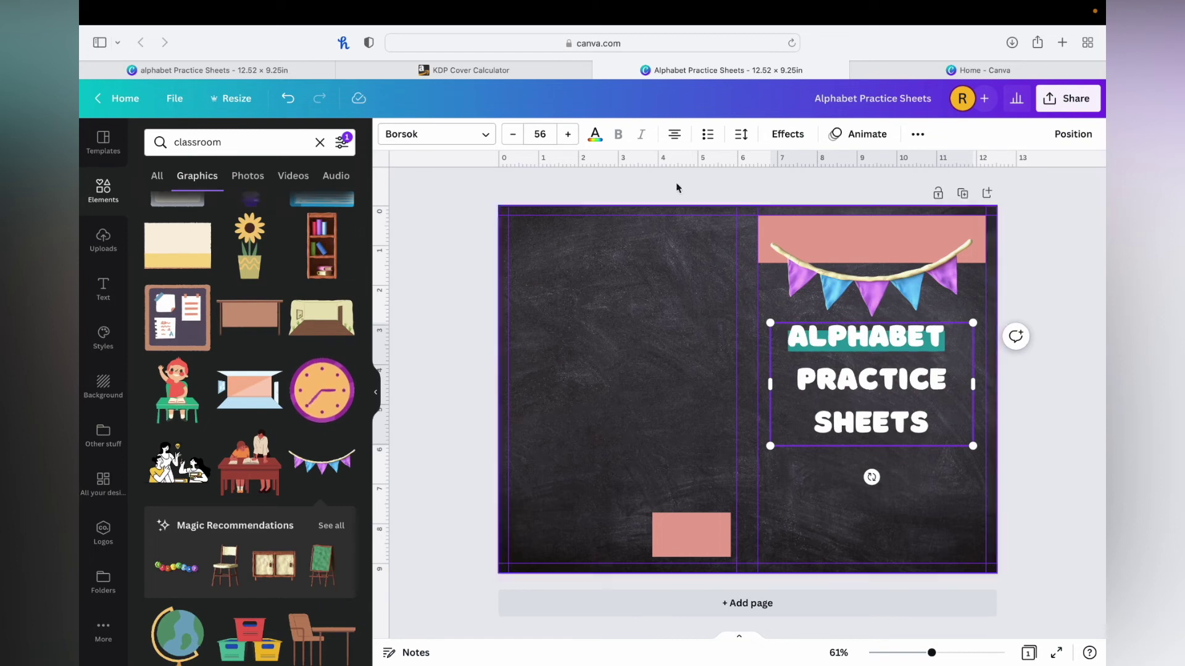
left_click(595, 134)
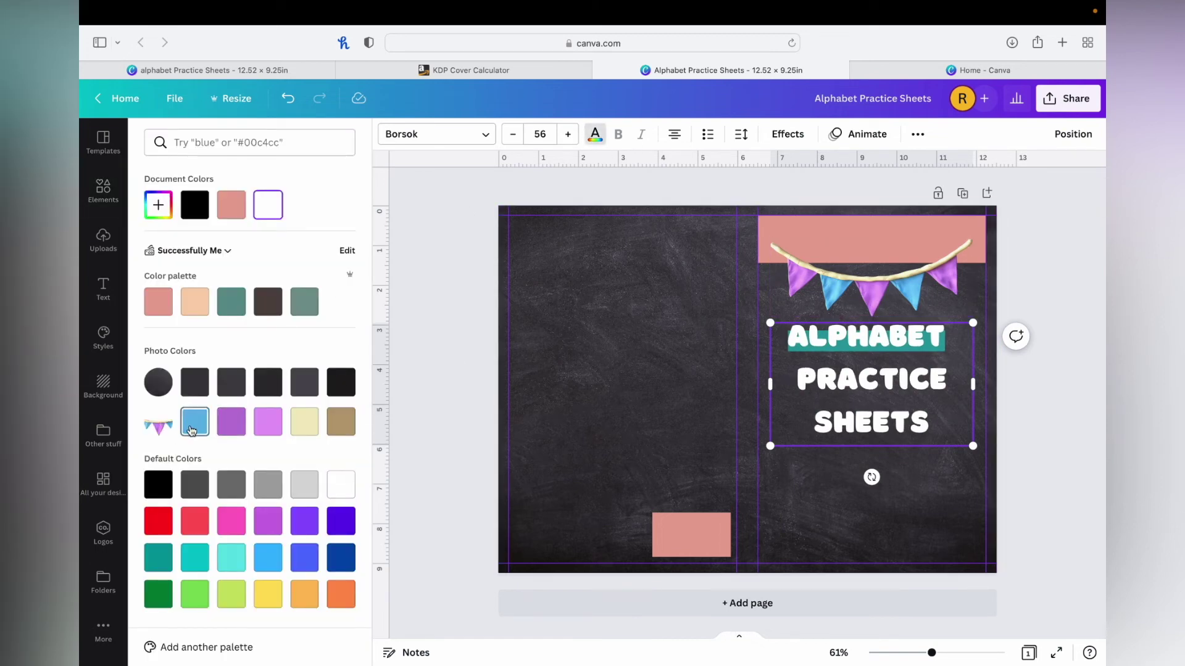
left_click(195, 422)
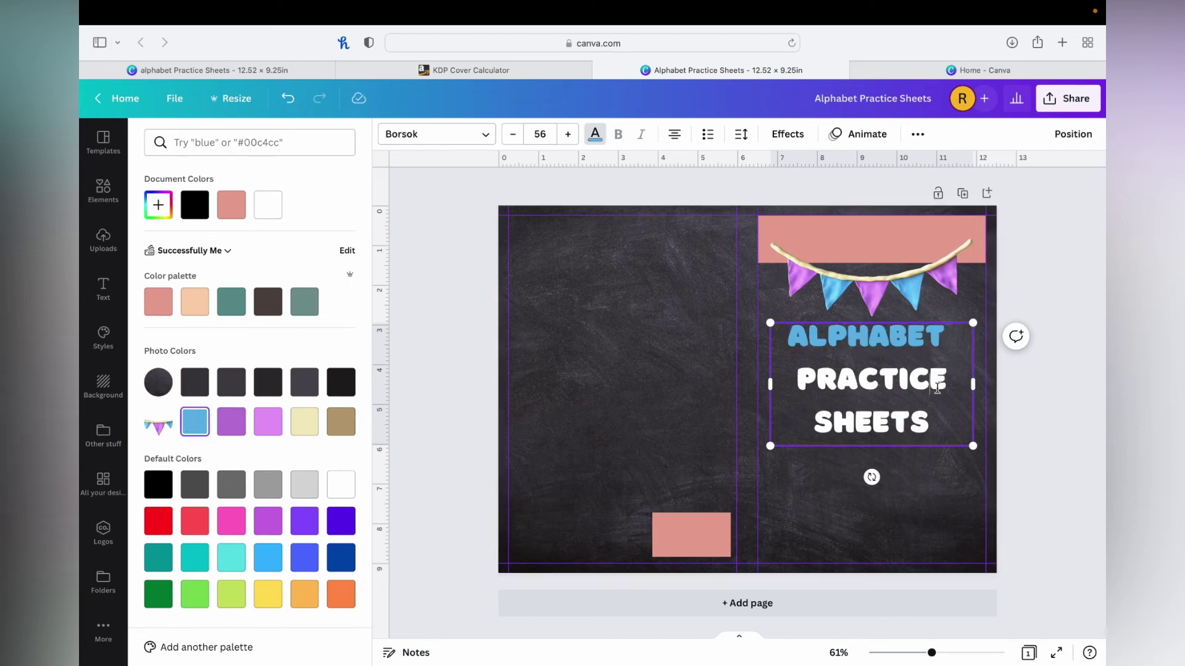
left_click_drag(952, 382, 794, 378)
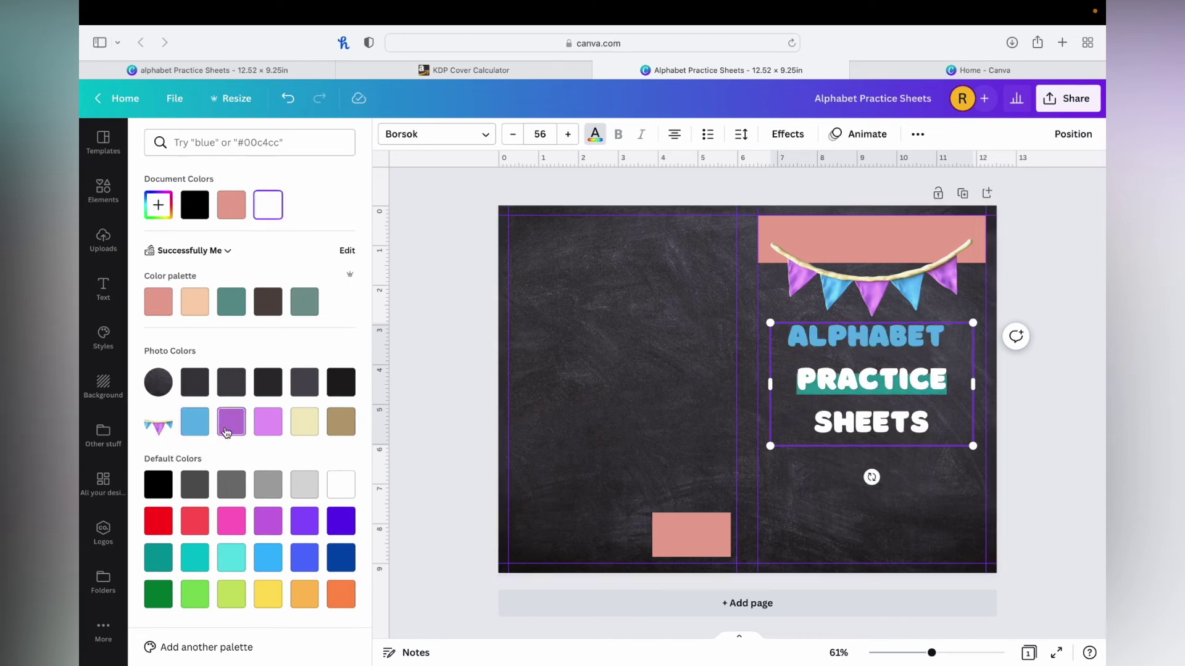
left_click(231, 423)
left_click_drag(933, 425, 812, 423)
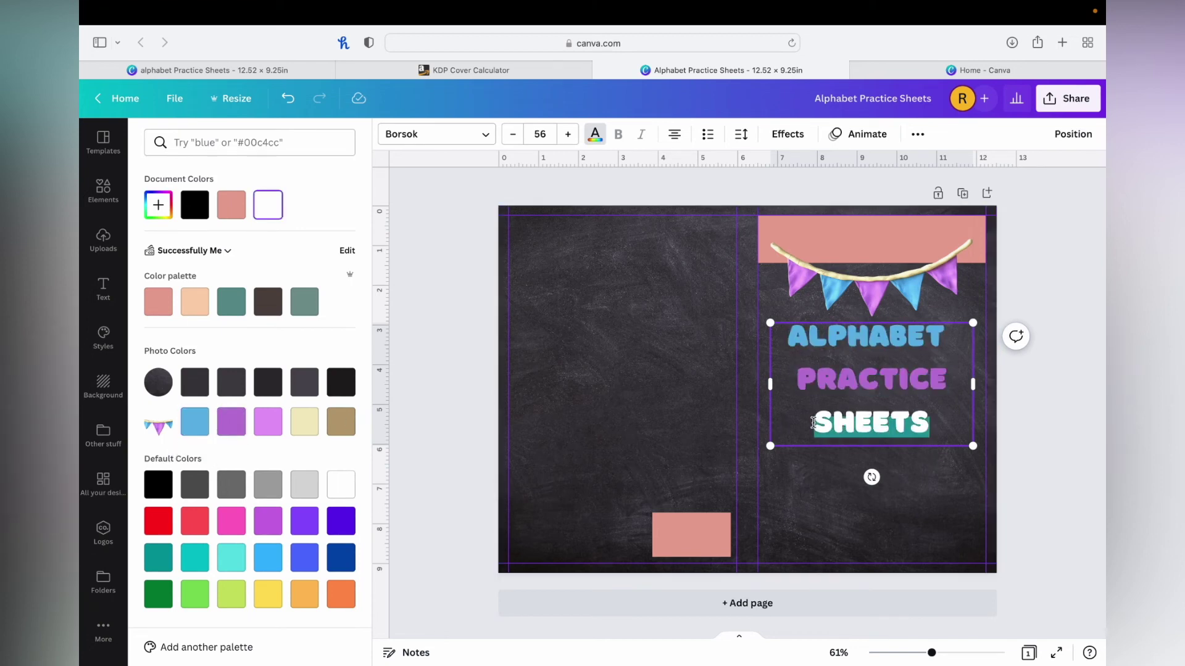
left_click(194, 423)
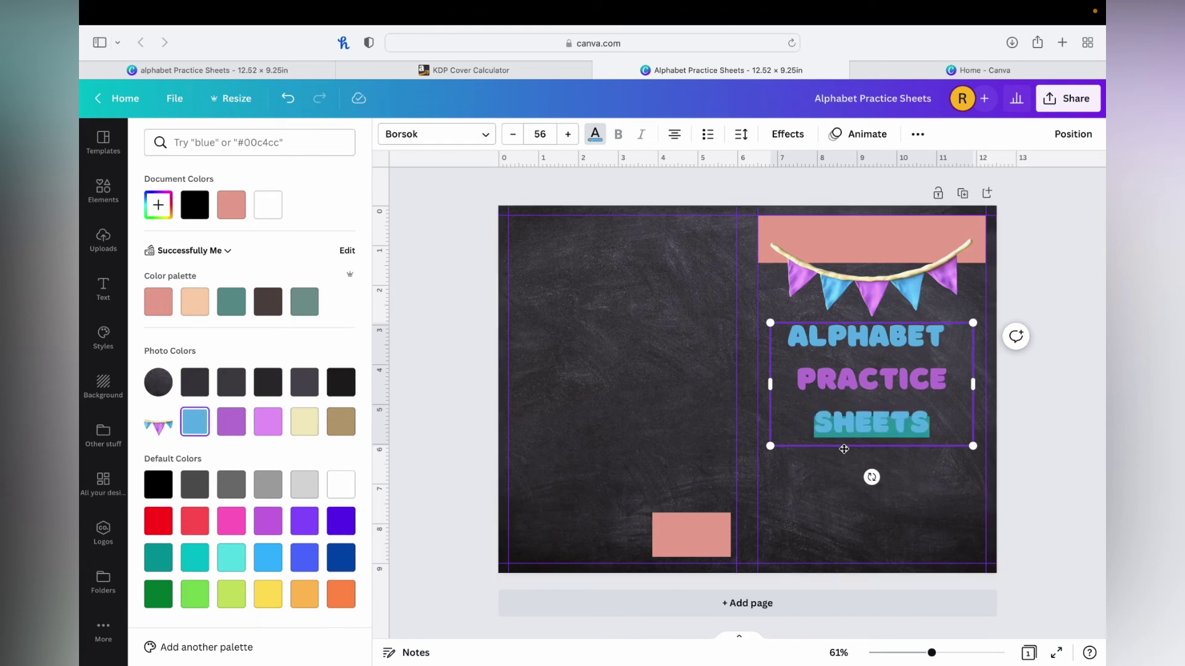
left_click(859, 502)
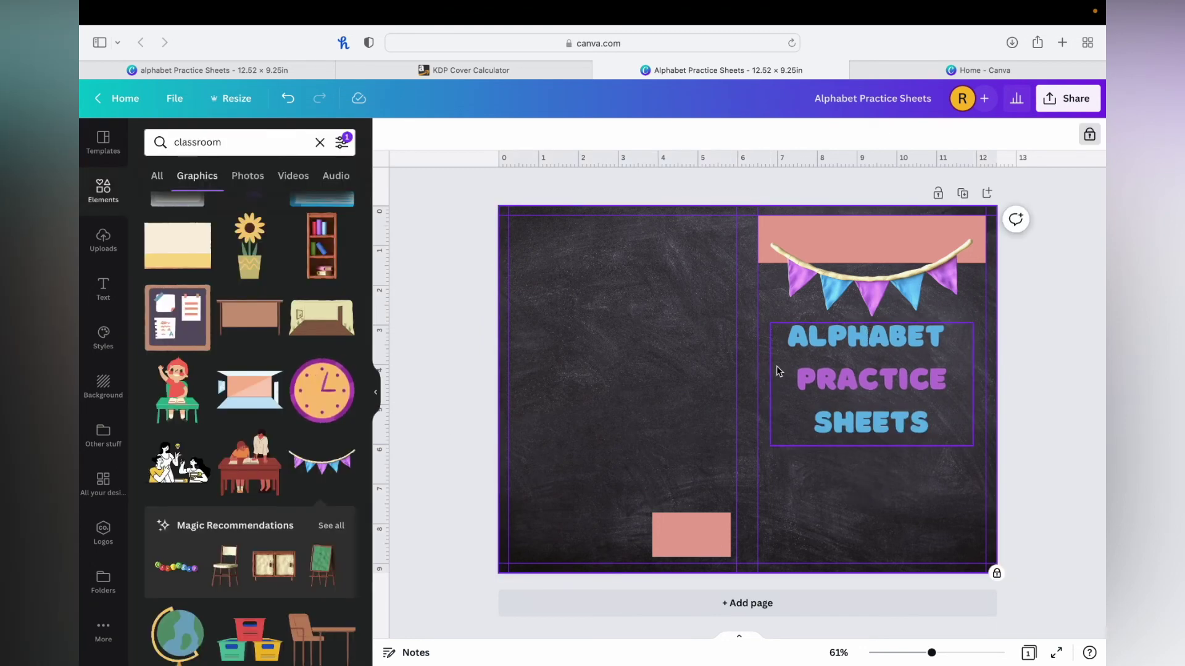
scroll(278, 445, "down", 1)
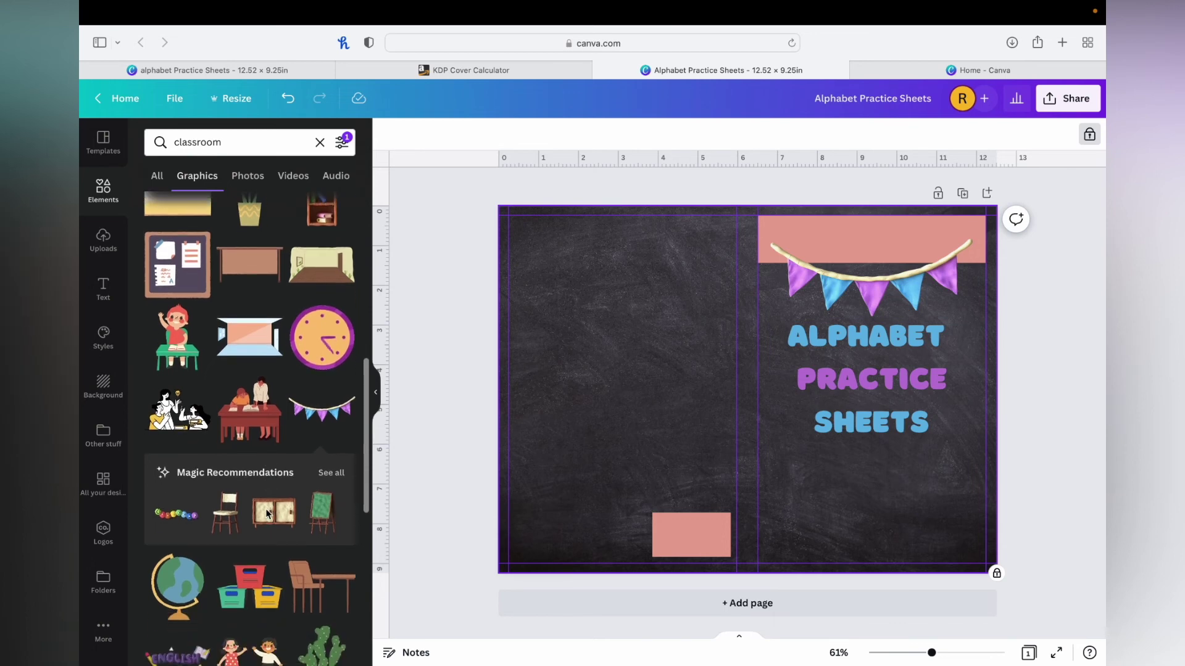
Add the clay table-and-stools graphic, shrink it, and place it at the bottom-right.
left_click(331, 472)
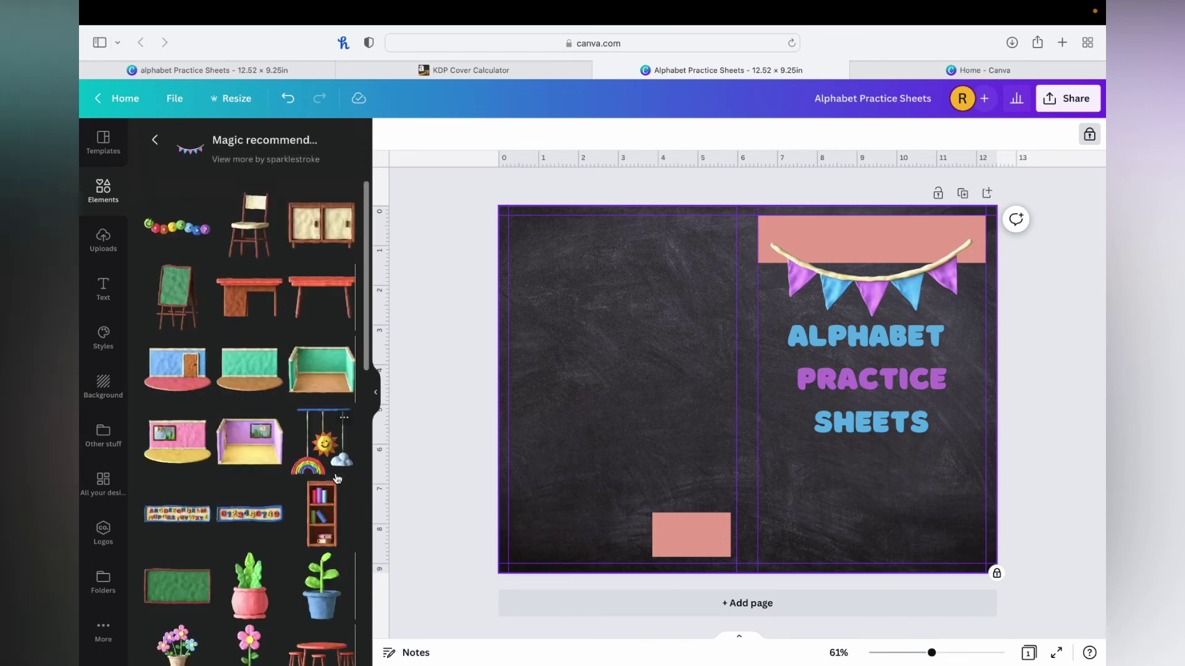
scroll(325, 448, "down", 2)
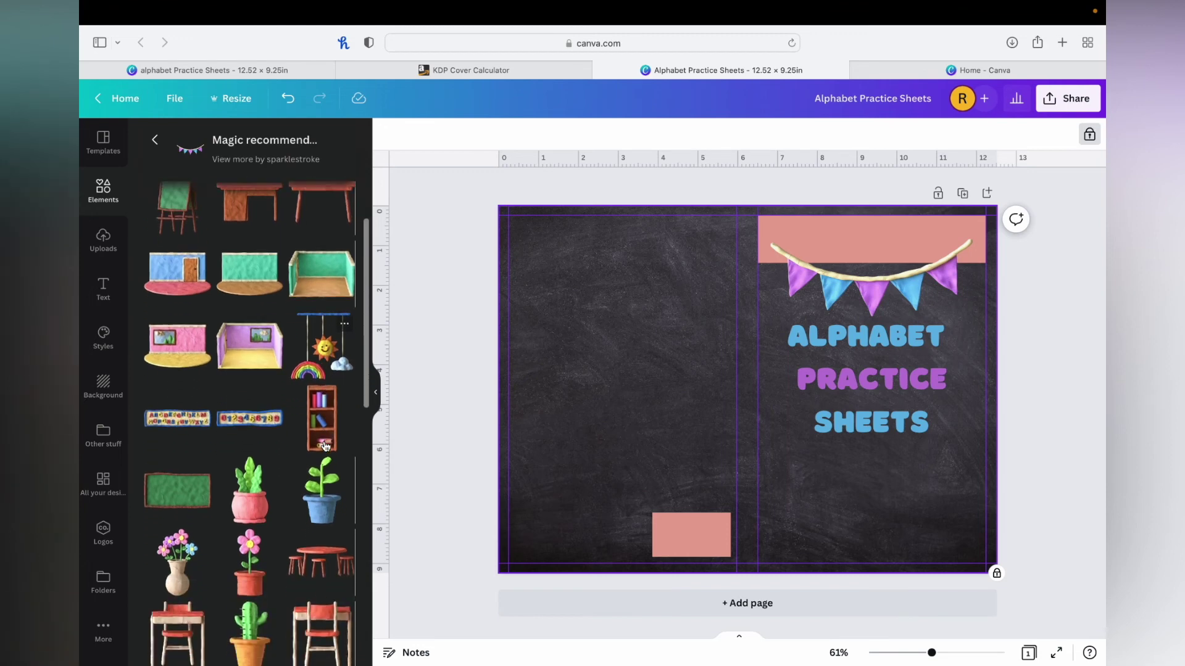
scroll(276, 549, "down", 1)
scroll(275, 550, "down", 1)
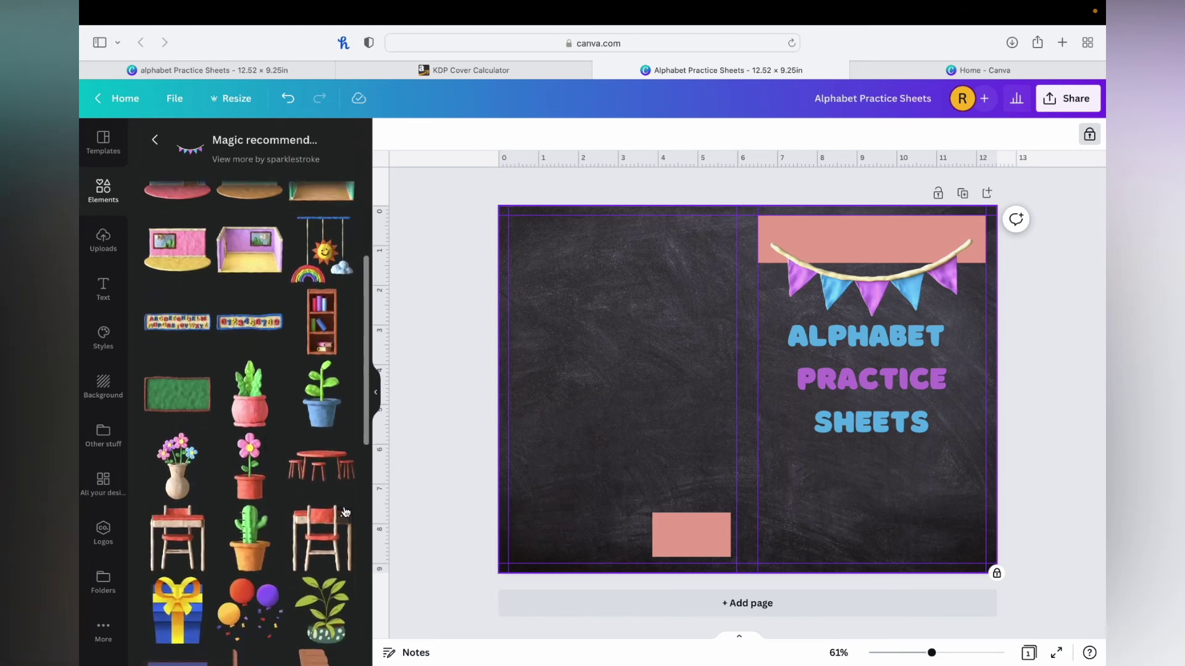
scroll(333, 366, "up", 2)
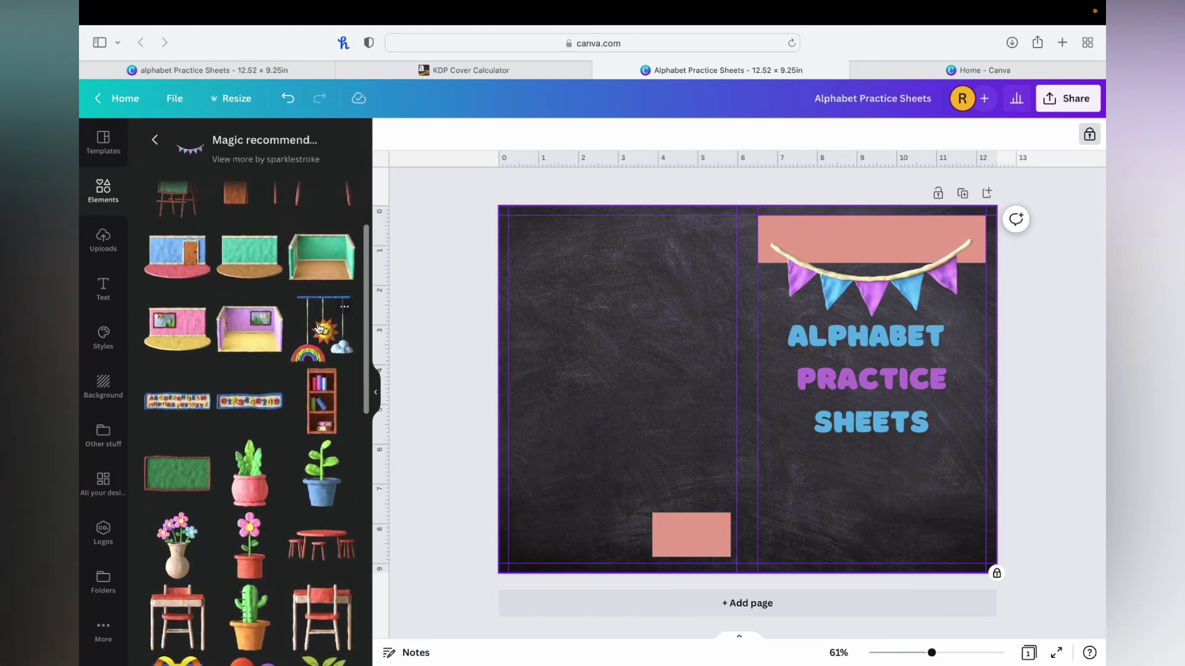
scroll(319, 371, "down", 2)
scroll(316, 509, "down", 1)
left_click(328, 433)
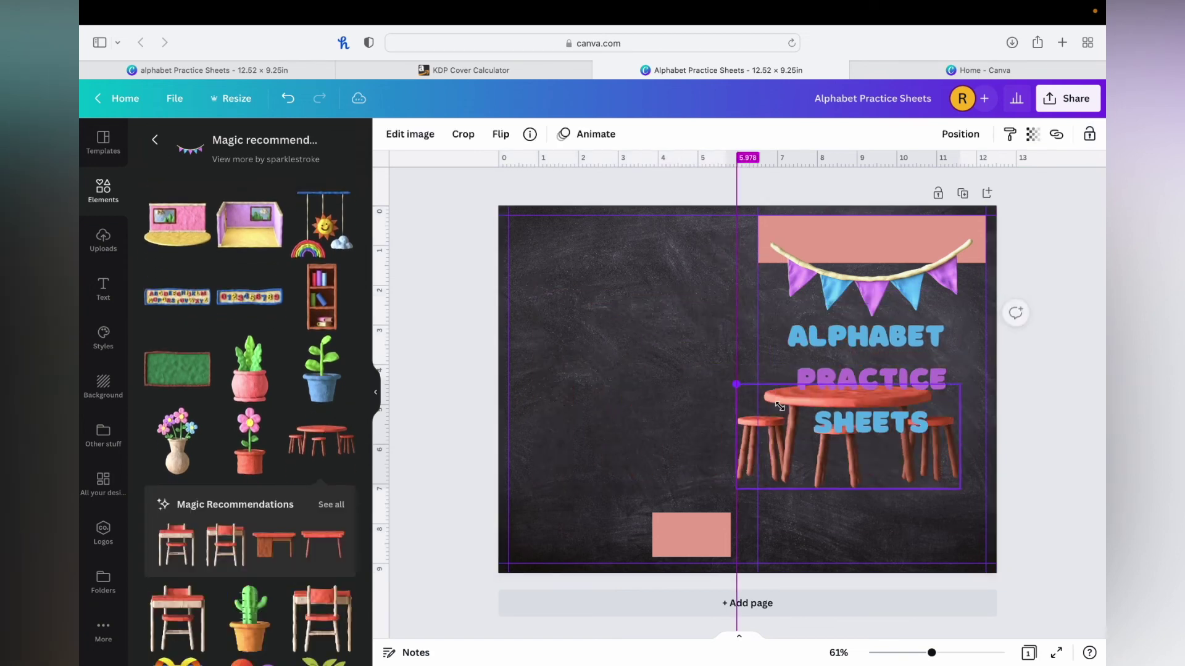
left_click_drag(532, 289, 870, 448)
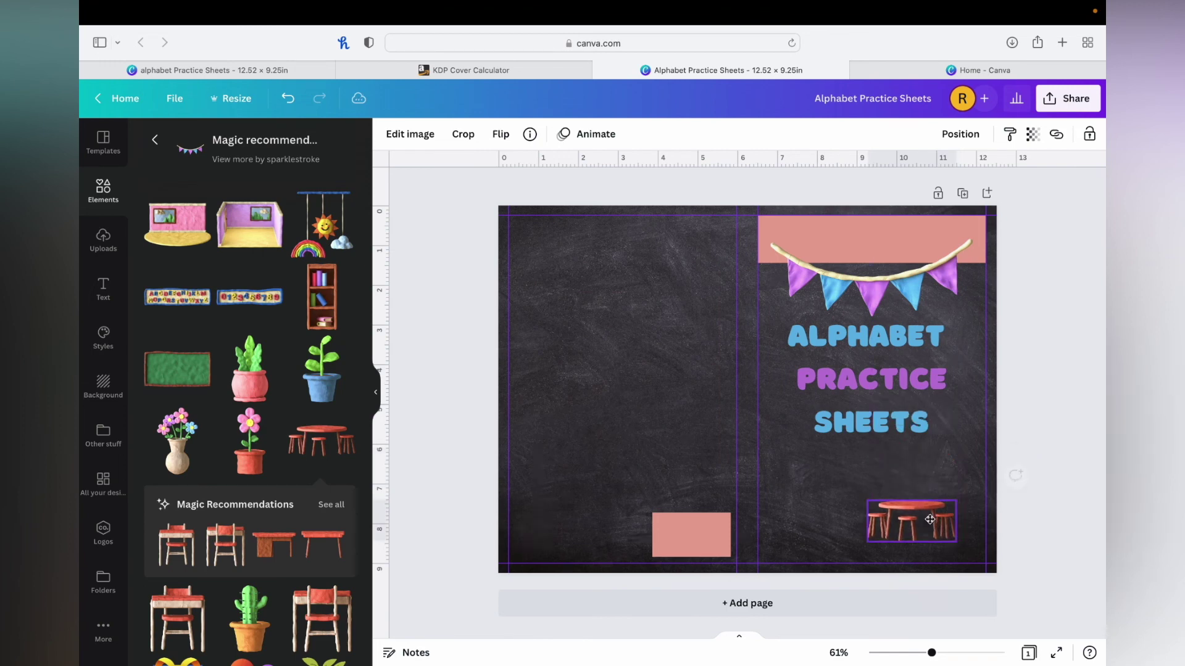
left_click_drag(935, 471, 944, 527)
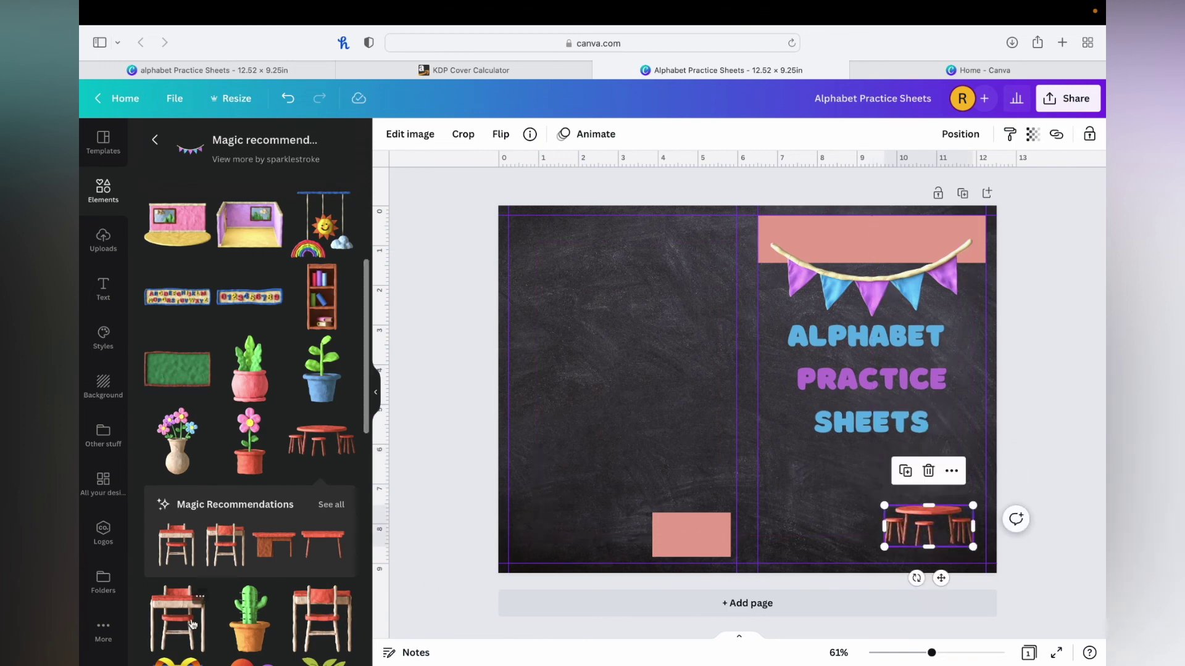
Add a small flower vase graphic and set it on top of the table.
left_click(177, 441)
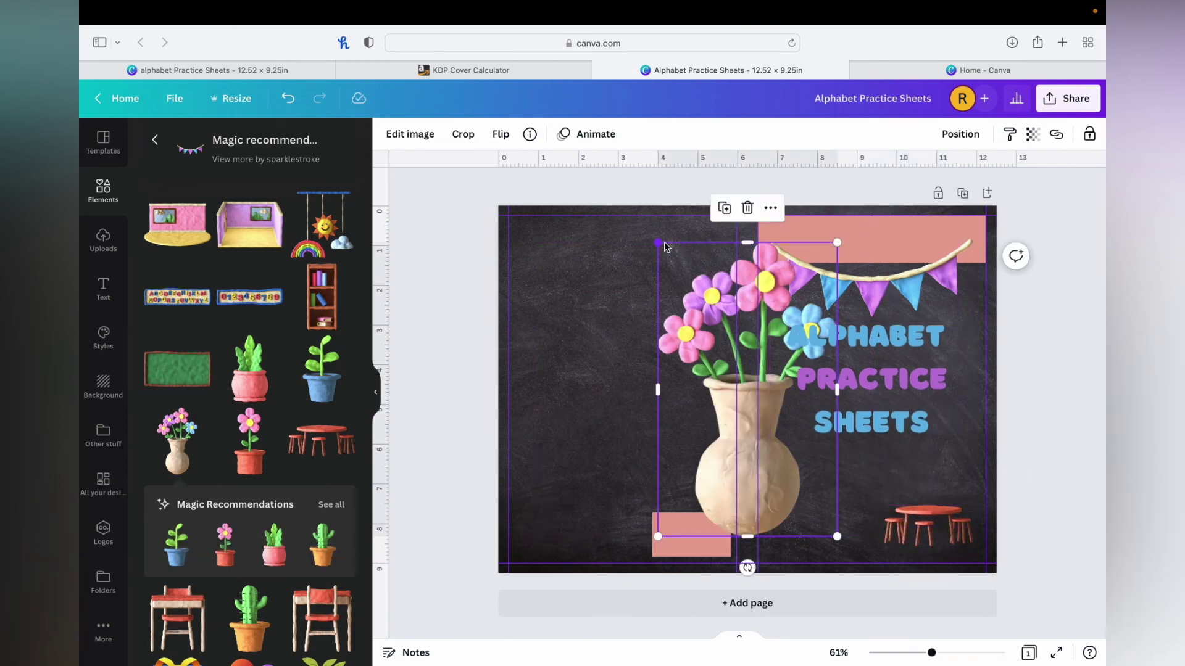
left_click_drag(659, 244, 866, 448)
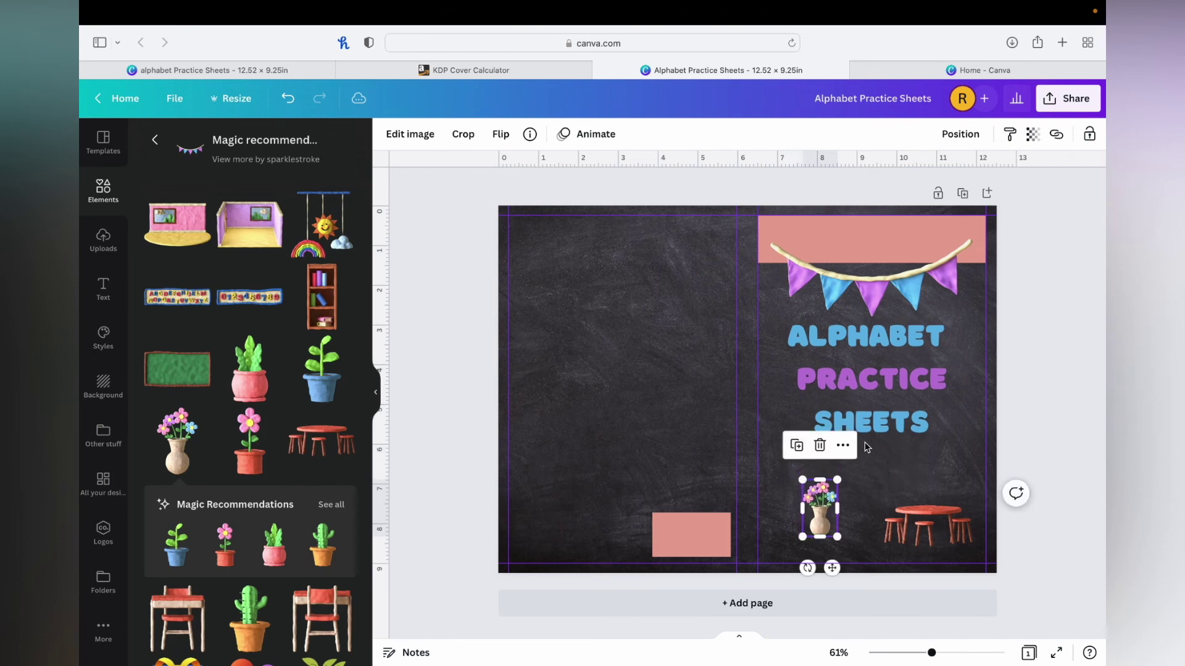
left_click_drag(819, 507, 931, 500)
left_click(817, 511)
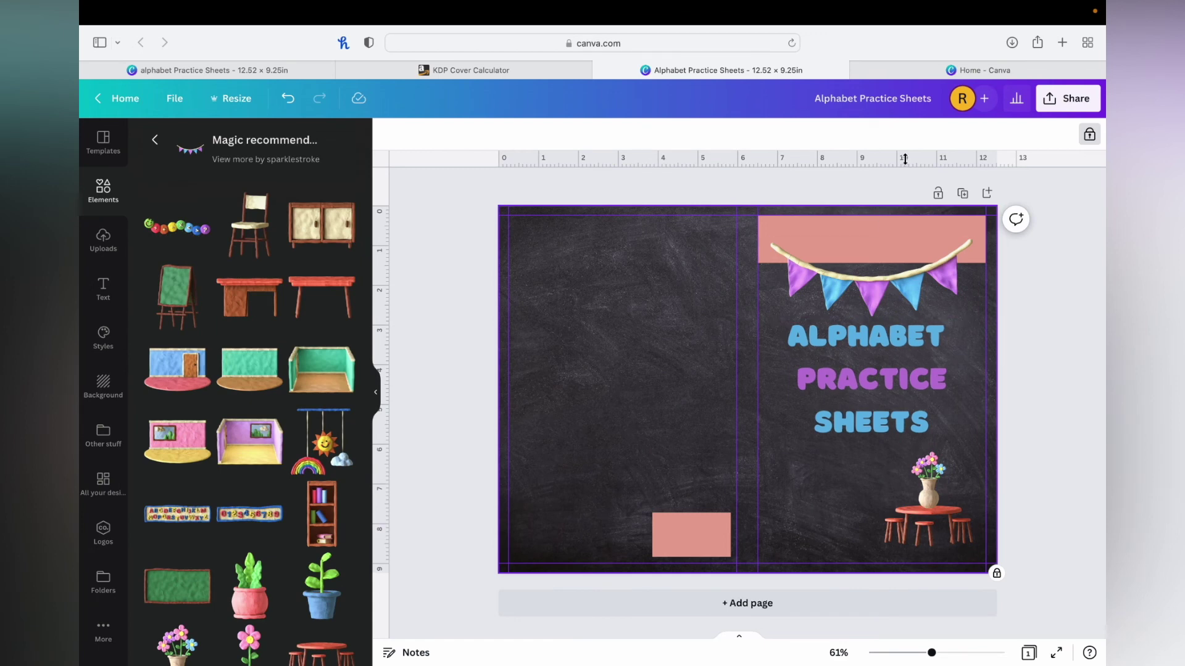
Delete the pink rectangle behind the bunting and the lower pink rectangle.
left_click(870, 240)
key("Delete")
left_click(702, 537)
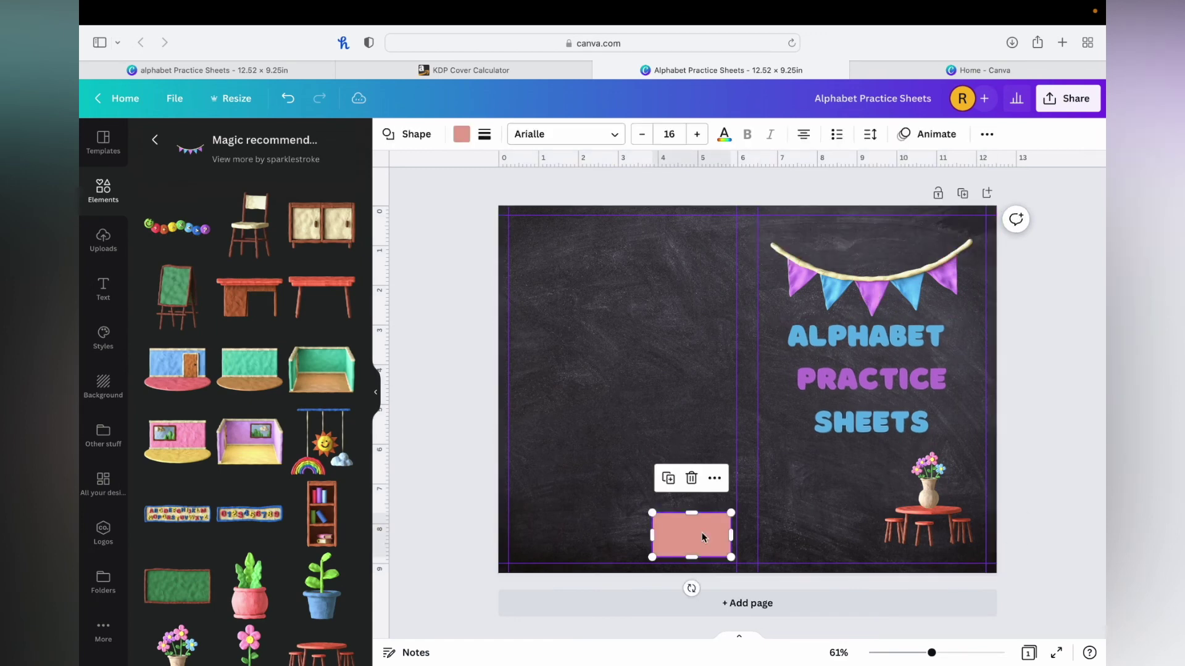
key("Delete")
Hide the rulers and guides from the File menu.
left_click(174, 98)
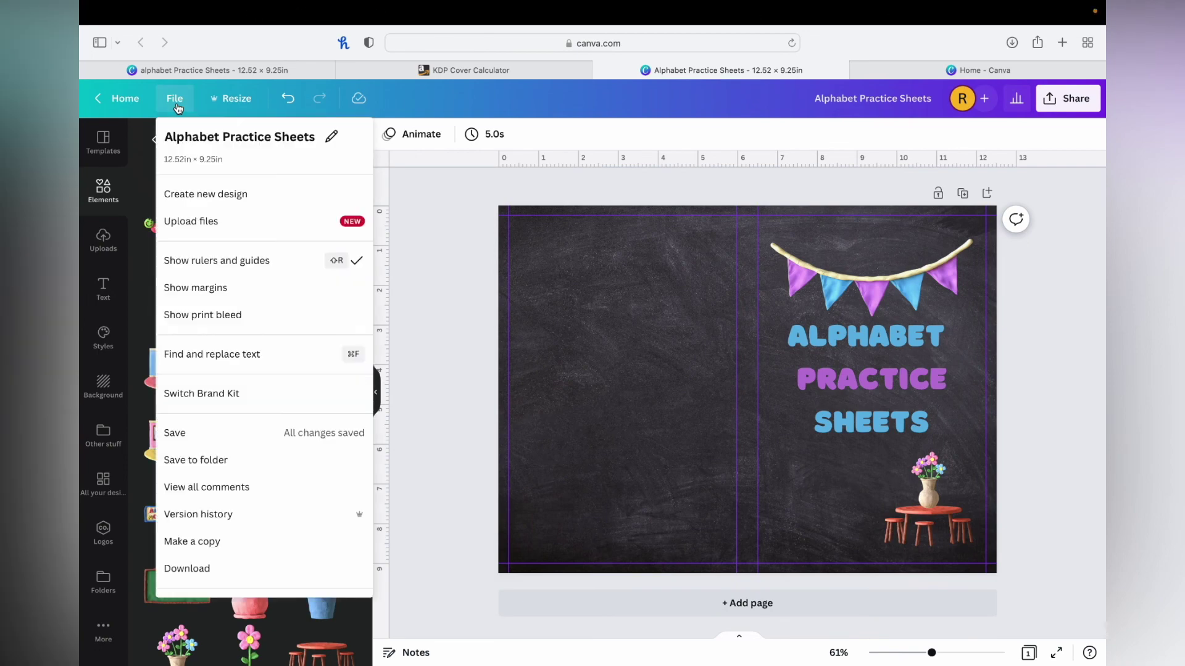
left_click(245, 262)
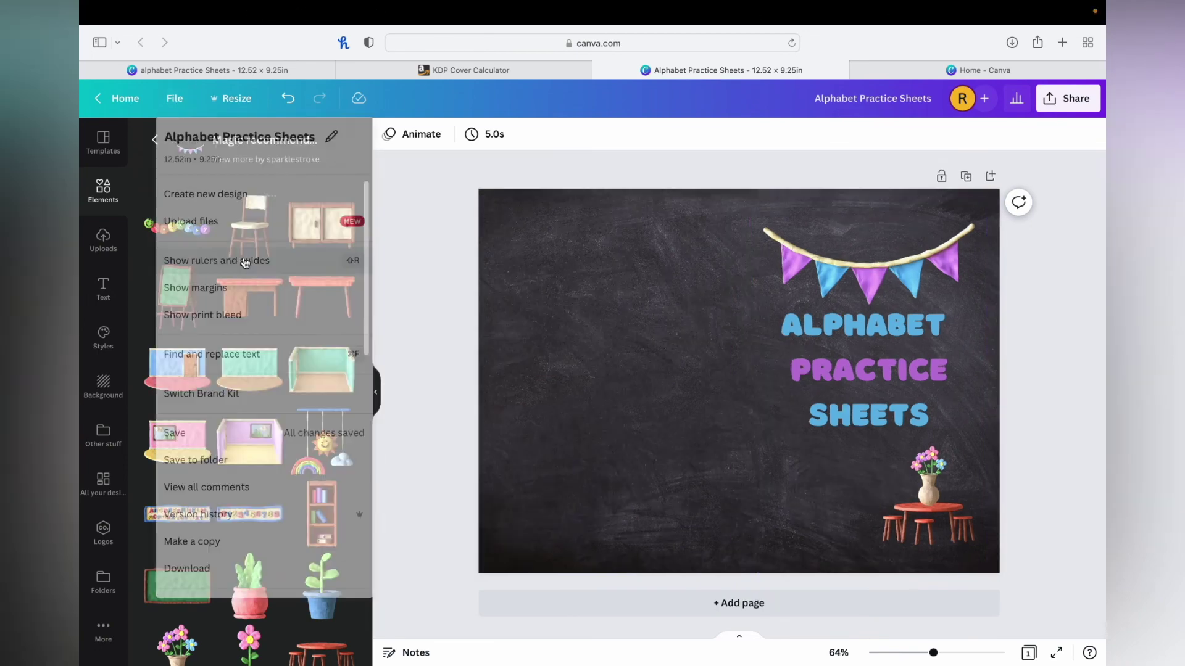
left_click(571, 405)
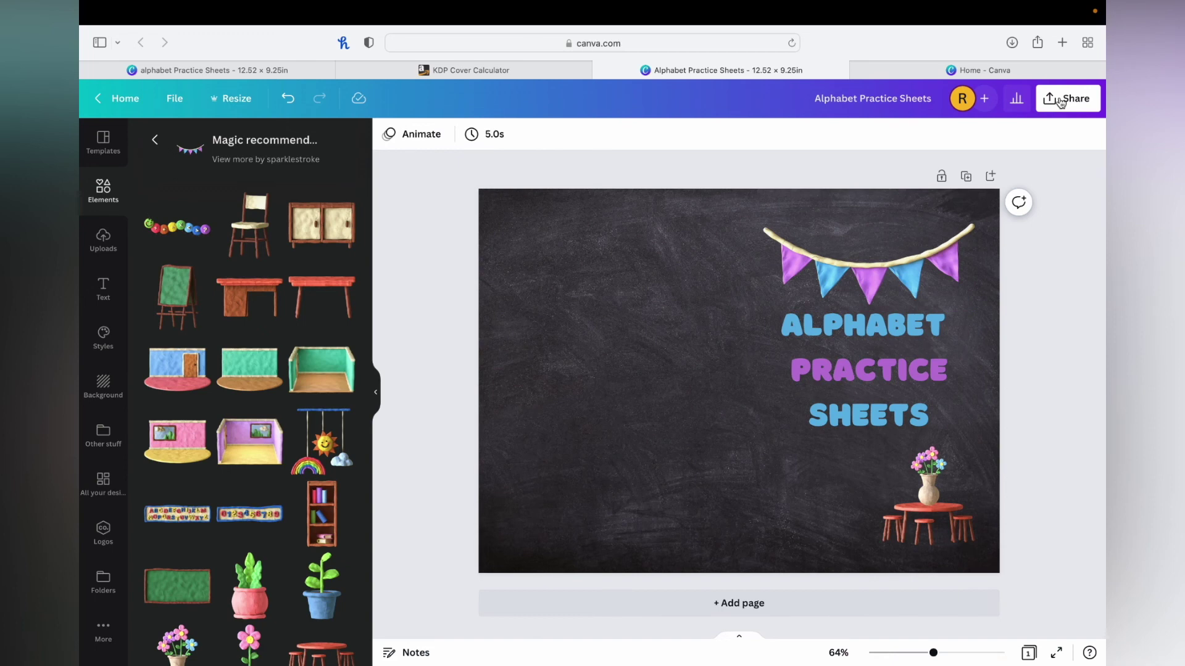
Download the cover with file type PDF Print and the CMYK color profile.
left_click(1060, 100)
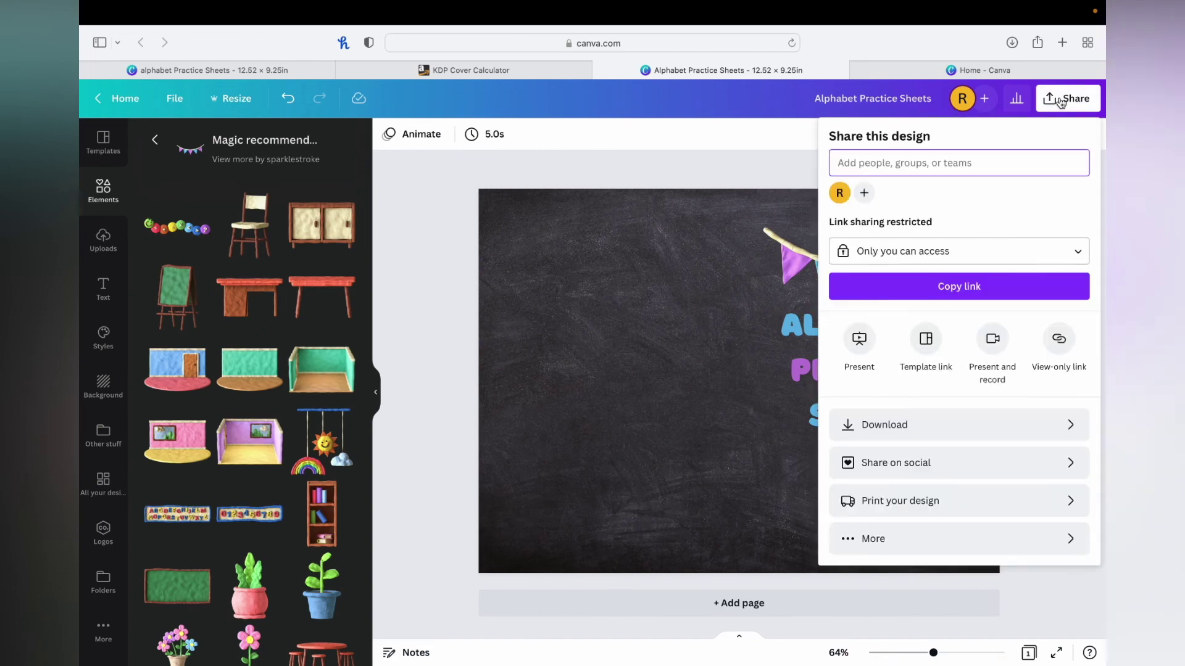
left_click(920, 423)
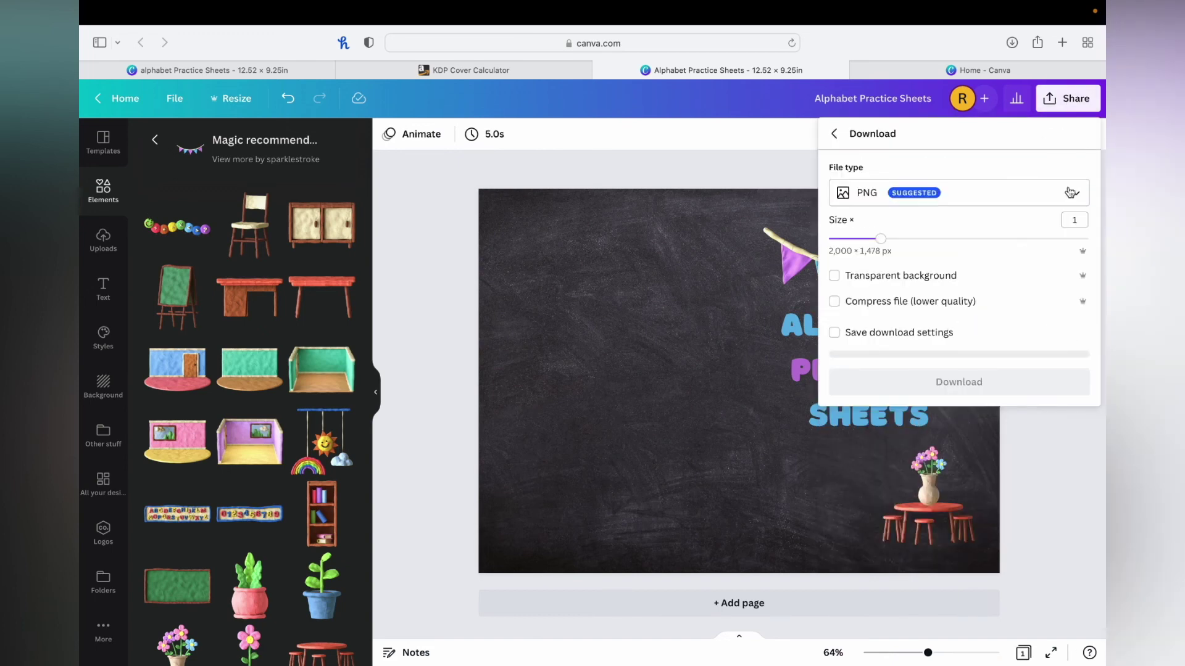
left_click(1071, 193)
left_click(953, 265)
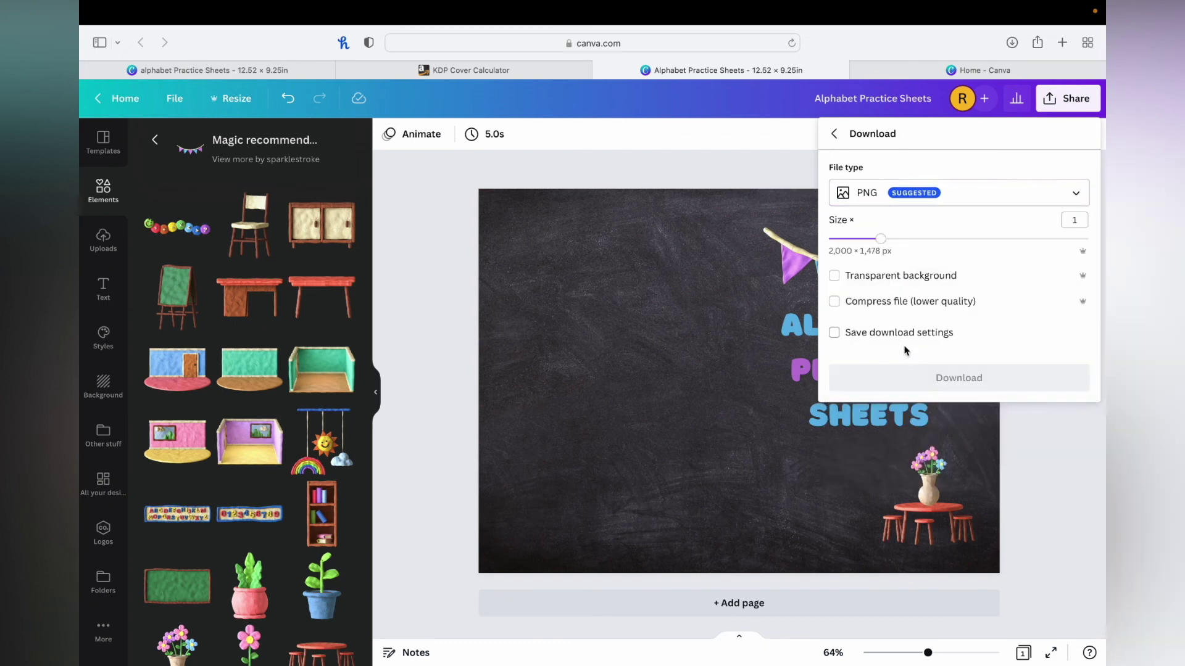
left_click(1060, 192)
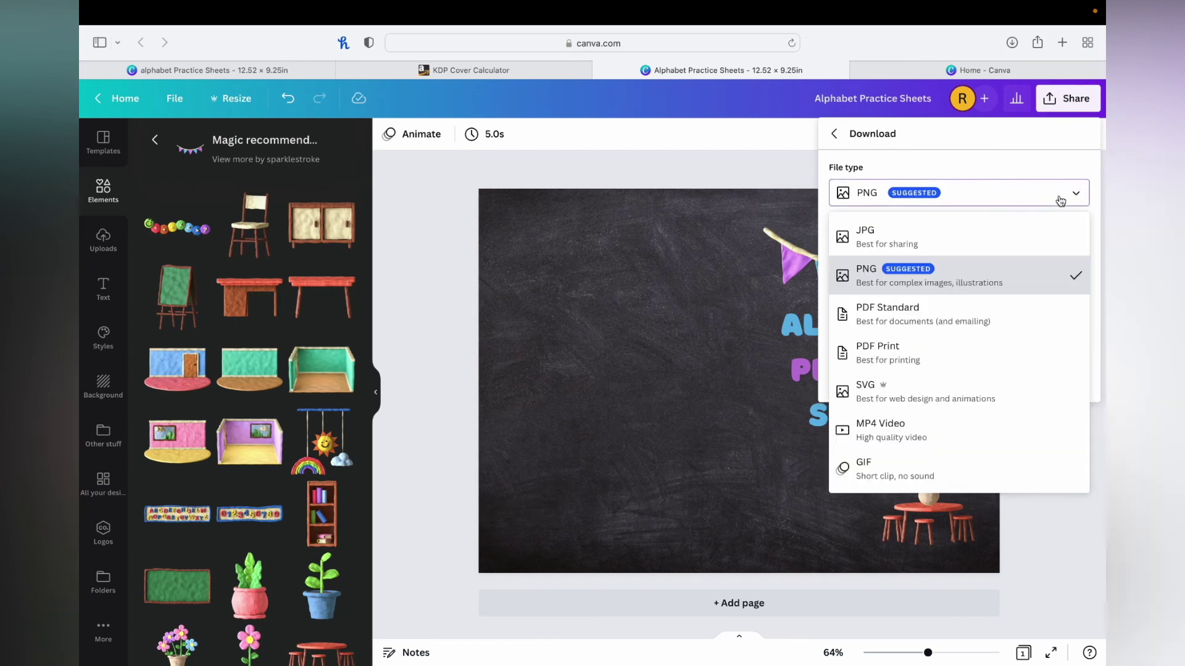
left_click(886, 356)
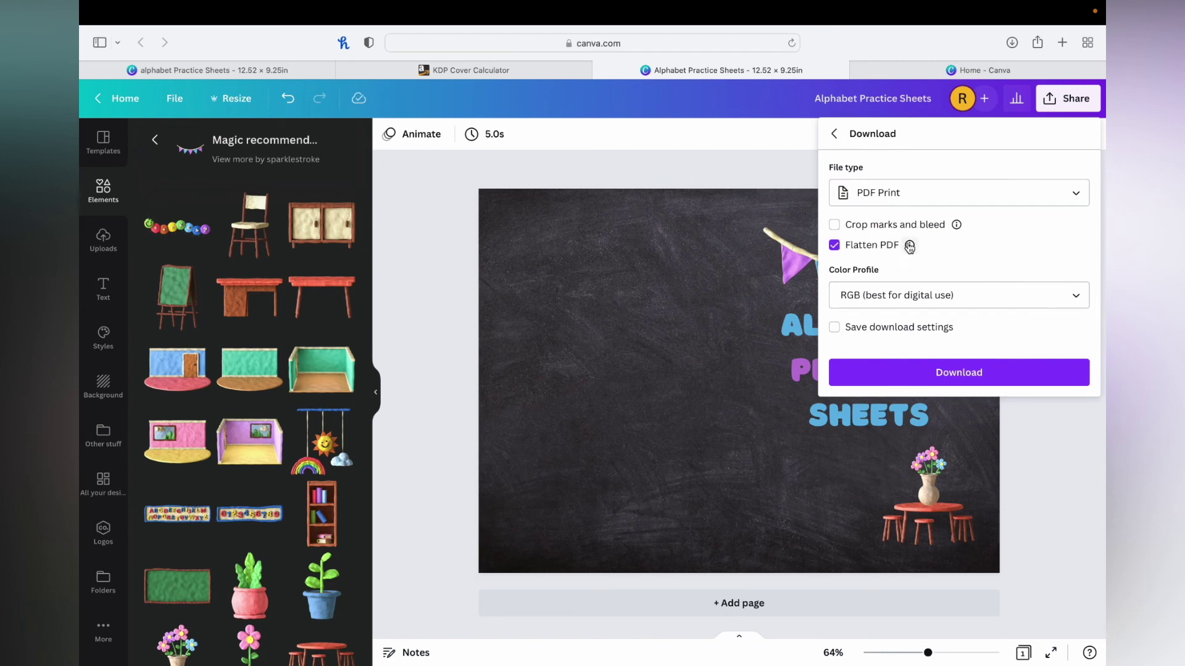
left_click(1068, 297)
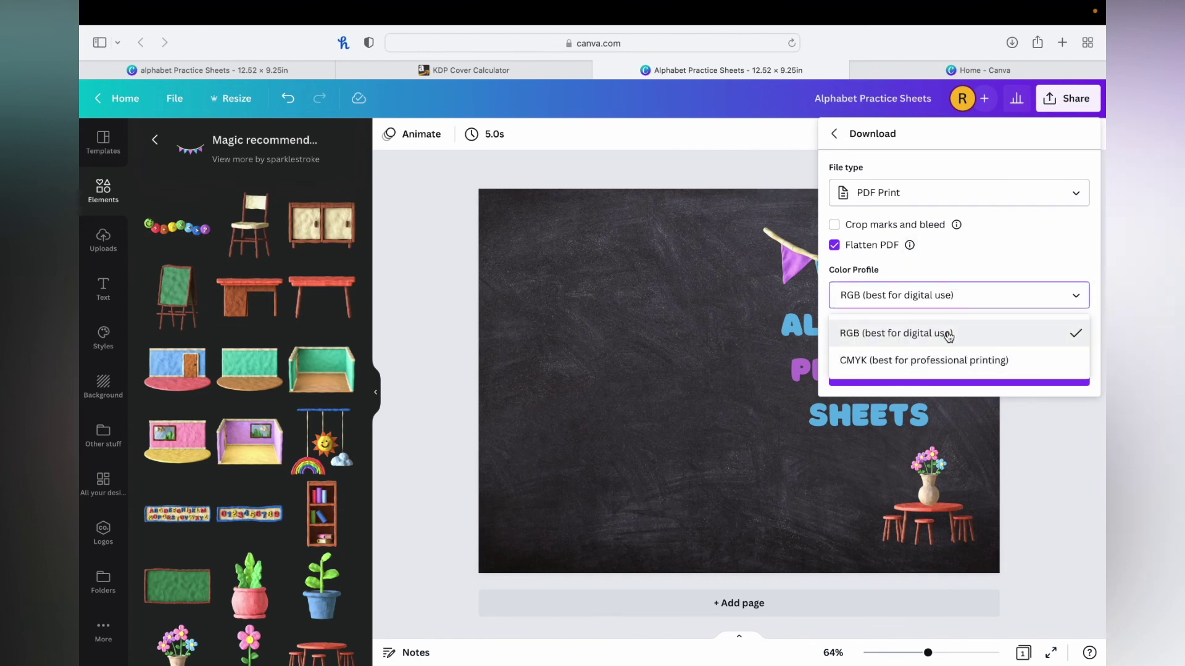
left_click(947, 363)
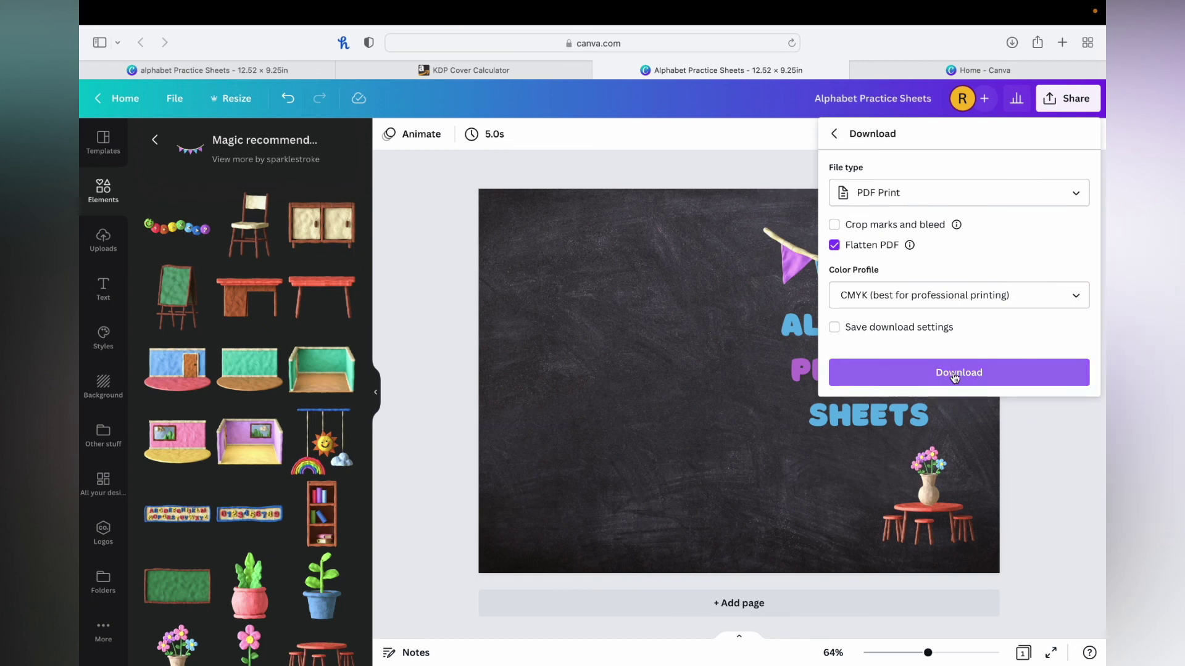
left_click(956, 375)
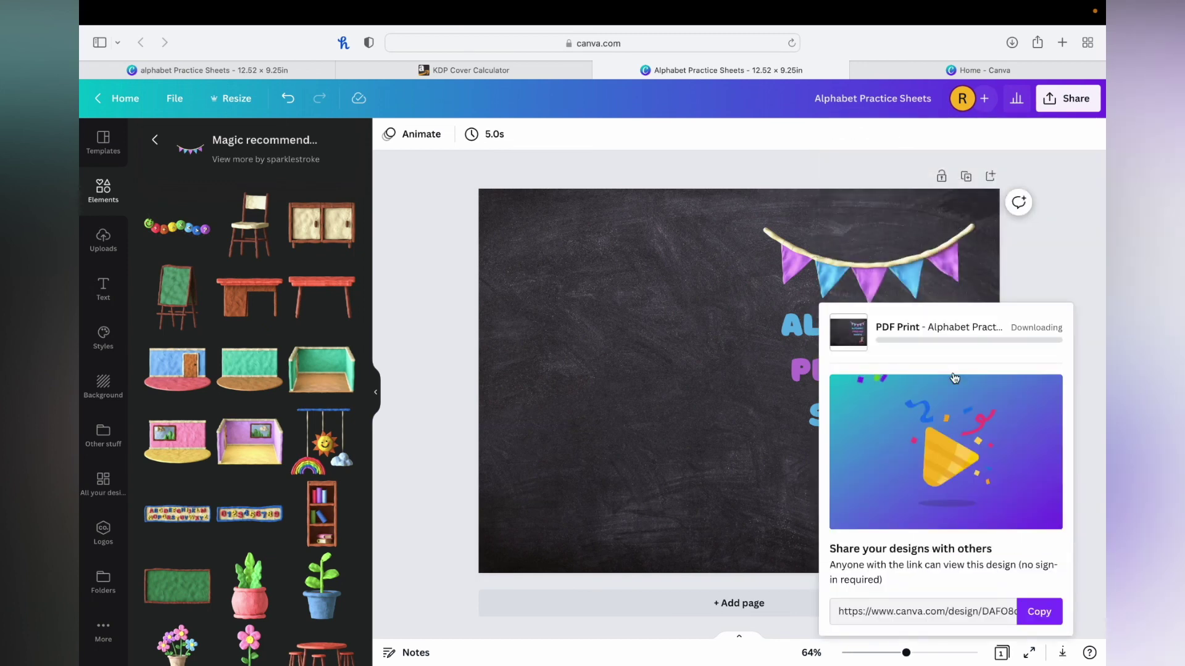